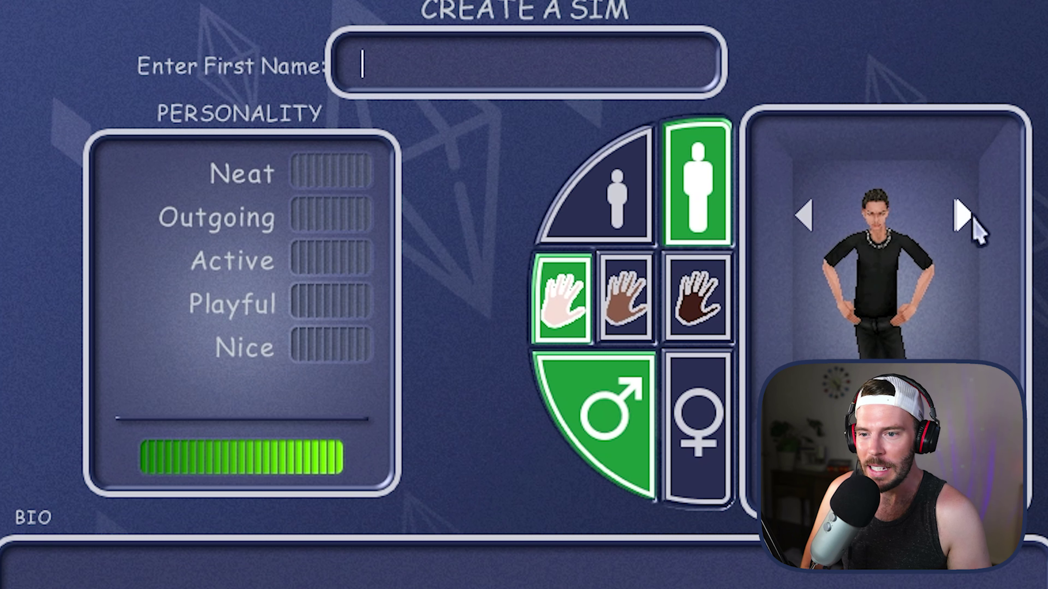
Cycle the new male sim's head until he has blonde hair
{"action": "left_click", "coordinate": [963, 216]}
{"action": "left_click", "coordinate": [963, 216]}
{"action": "left_click", "coordinate": [963, 215]}
{"action": "left_click", "coordinate": [963, 215]}
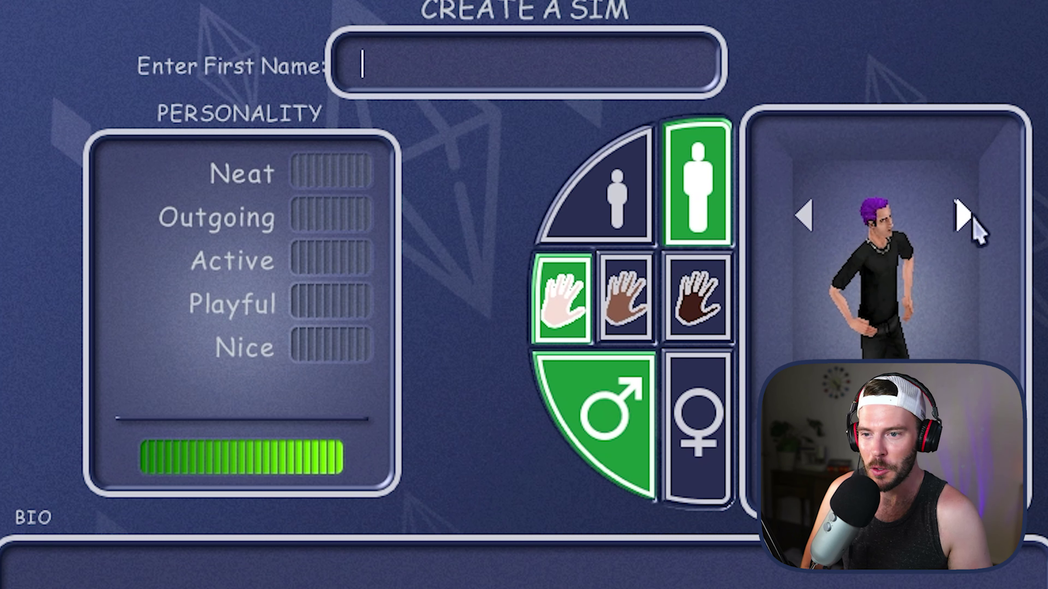
{"action": "left_click", "coordinate": [963, 216]}
{"action": "left_click", "coordinate": [963, 216]}
Change the sim's outfit to a black suit with a purple shirt
{"action": "left_click", "coordinate": [963, 413]}
{"action": "left_click", "coordinate": [963, 413]}
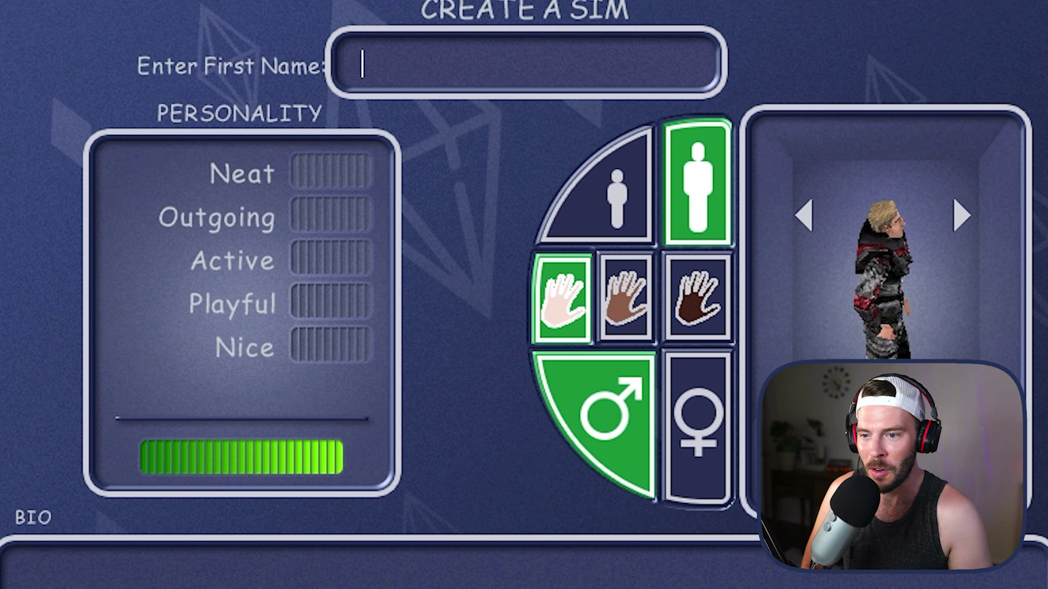
{"action": "left_click", "coordinate": [963, 412]}
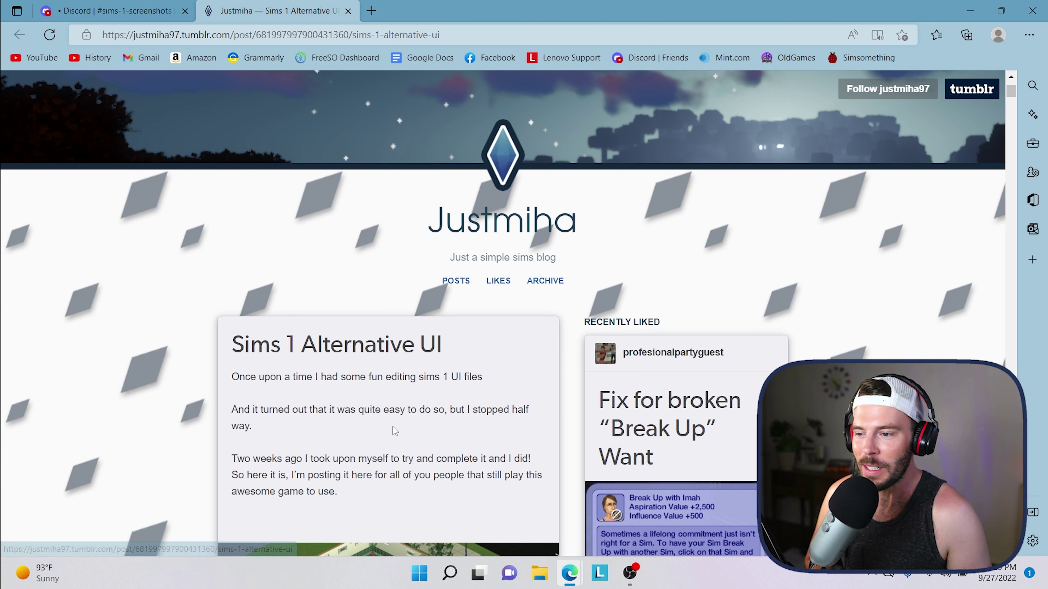
Read through the Sims 1 Alternative UI post's install notes, then go to the Discord tab
{"action": "scroll", "coordinate": [486, 355], "scroll_direction": "down", "scroll_amount": 2}
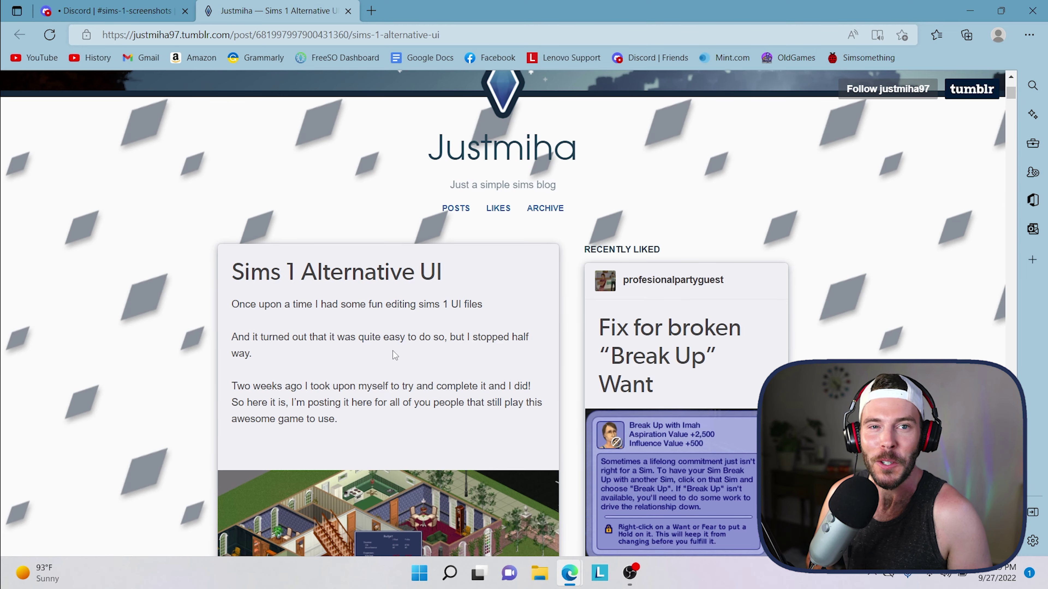
{"action": "scroll", "coordinate": [399, 272], "scroll_direction": "down", "scroll_amount": 20}
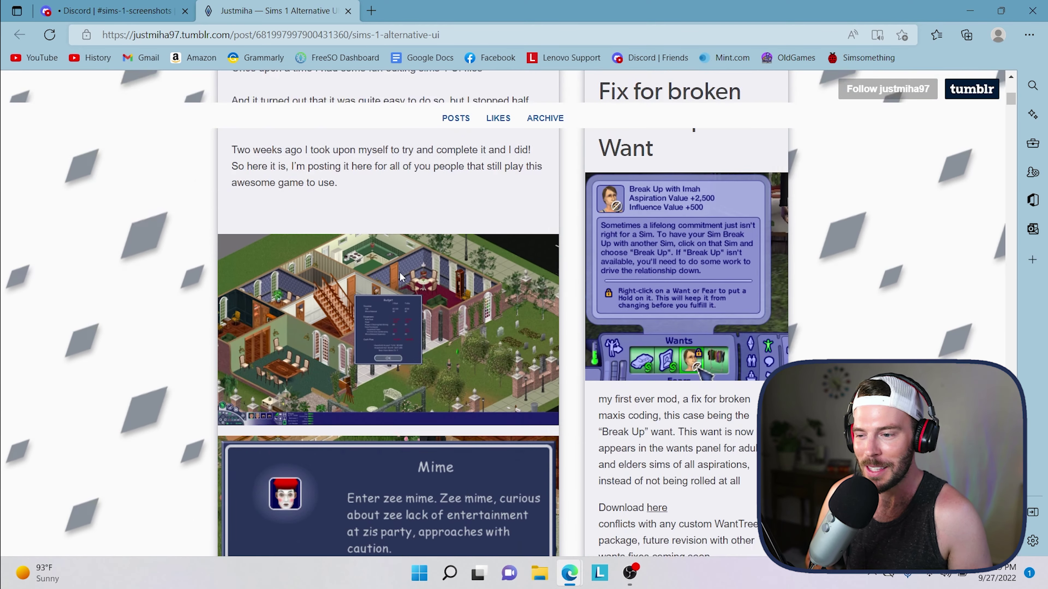
{"action": "scroll", "coordinate": [386, 288], "scroll_direction": "up", "scroll_amount": 20}
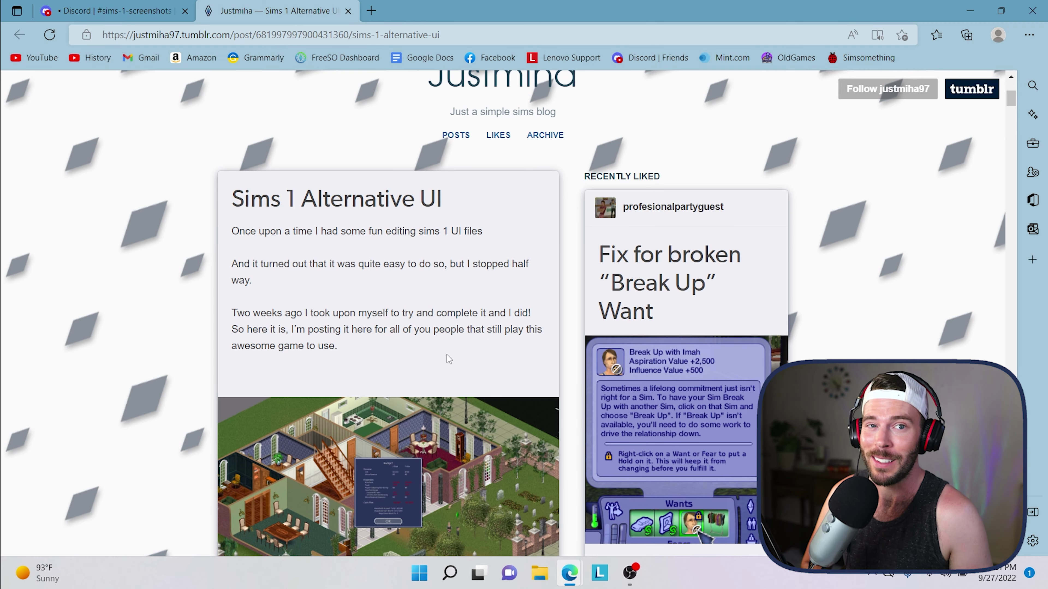
{"action": "scroll", "coordinate": [392, 301], "scroll_direction": "down", "scroll_amount": 20}
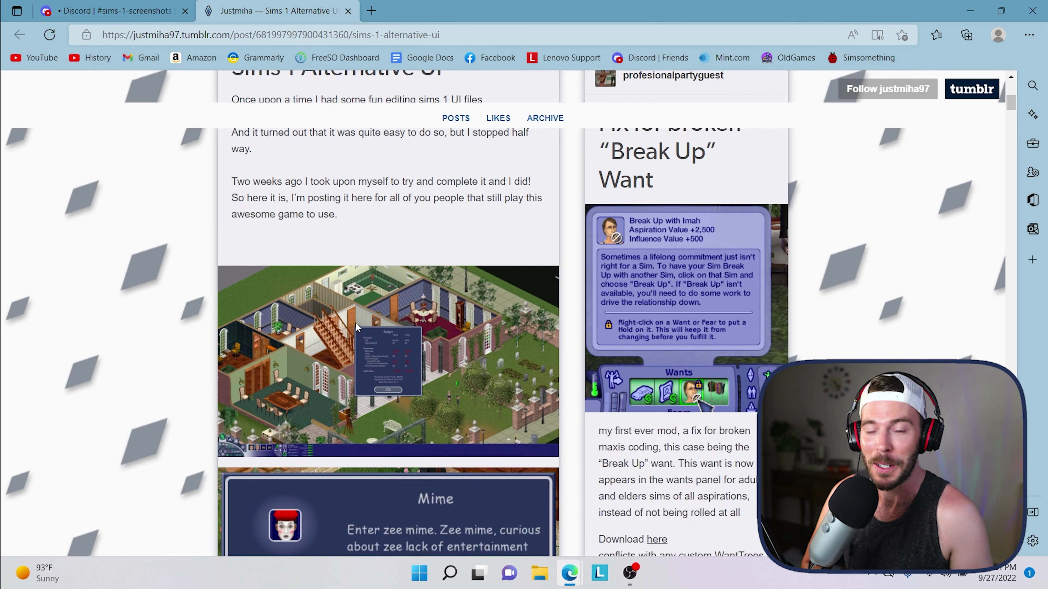
{"action": "scroll", "coordinate": [344, 294], "scroll_direction": "down", "scroll_amount": 1}
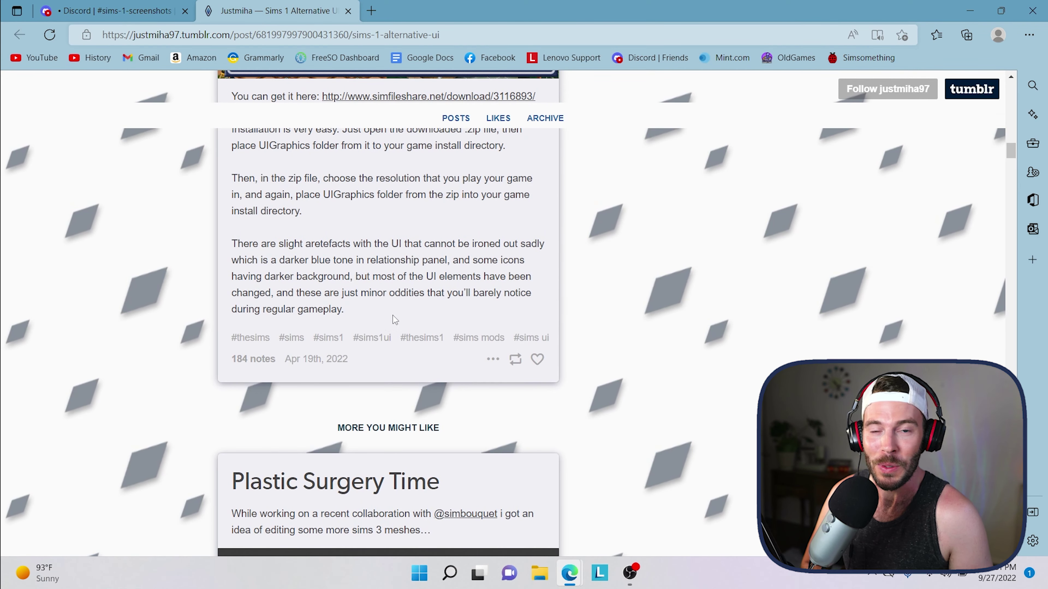
{"action": "scroll", "coordinate": [439, 296], "scroll_direction": "up", "scroll_amount": 15}
{"action": "key", "text": "ctrl+shift+Tab"}
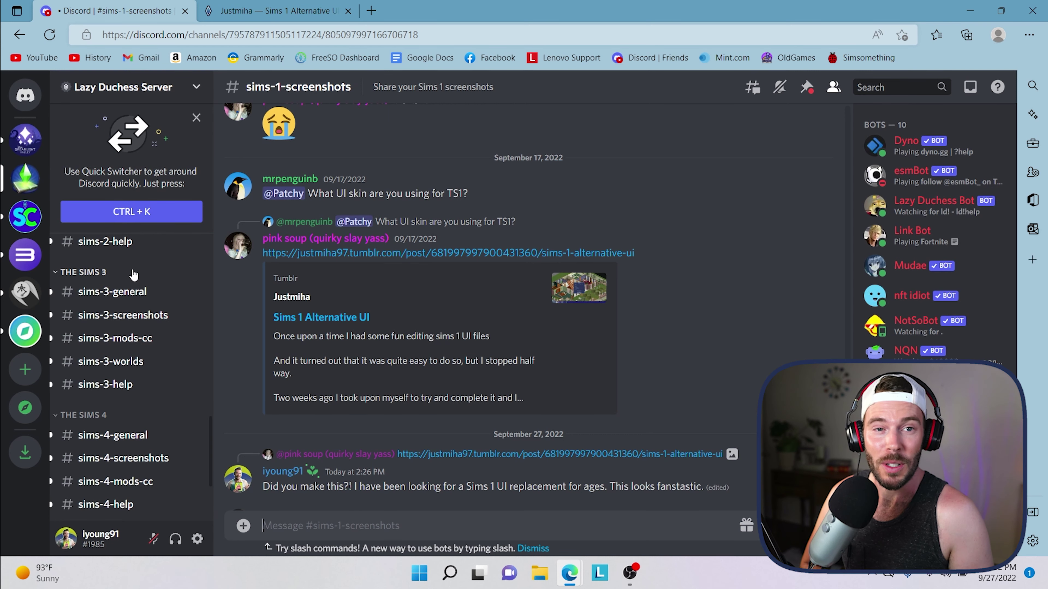
Look back over earlier Sims 1 screenshots in the #sims-1-screenshots channel
{"action": "scroll", "coordinate": [493, 388], "scroll_direction": "up", "scroll_amount": 5}
{"action": "scroll", "coordinate": [493, 388], "scroll_direction": "up", "scroll_amount": 10}
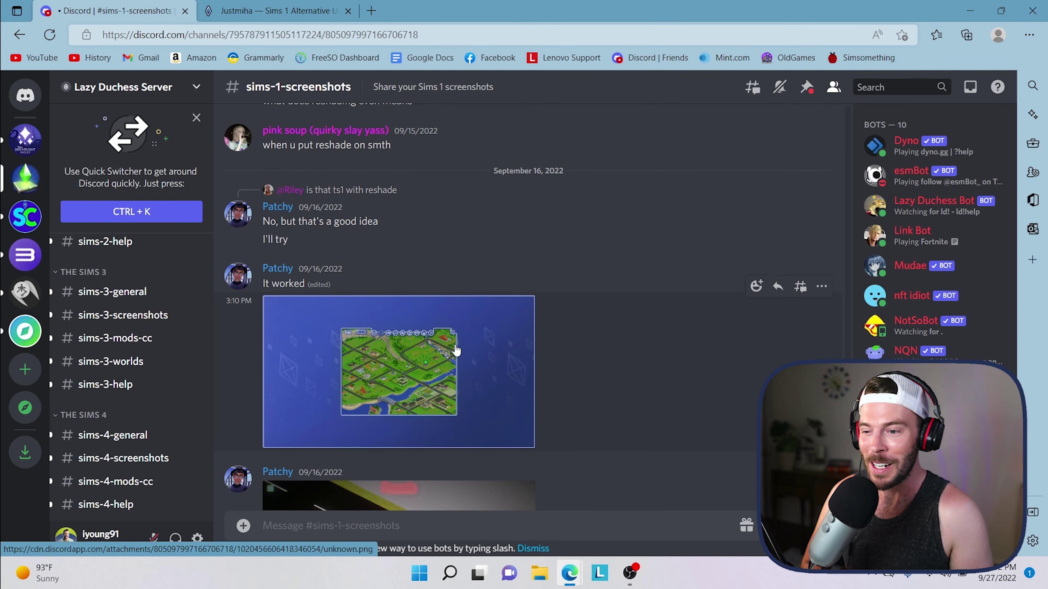
Return to the Tumblr post and follow its simfileshare link to download TS1UI.zip
{"action": "key", "text": "ctrl+Tab"}
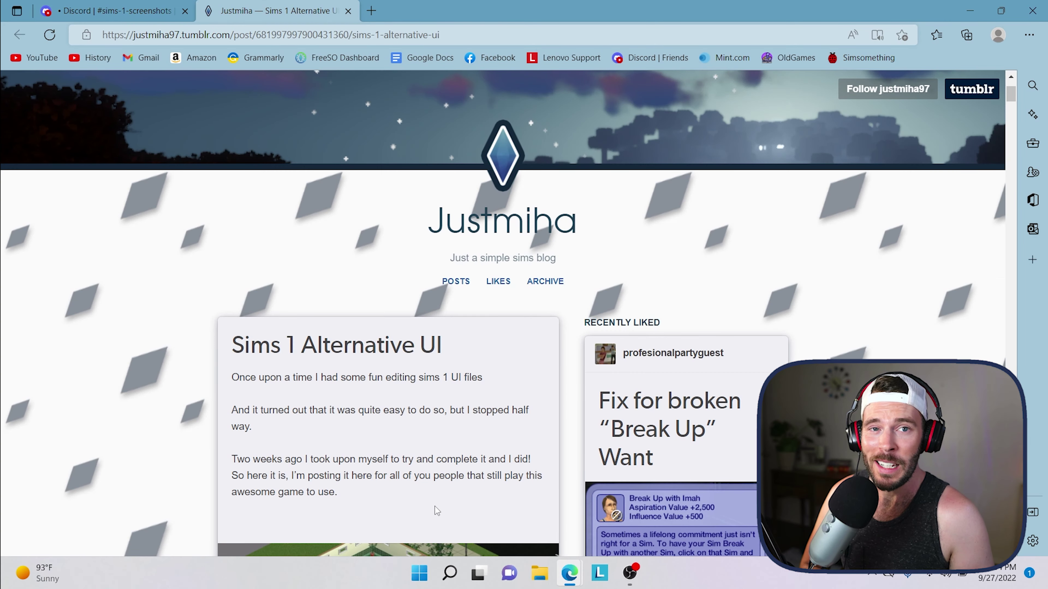
{"action": "scroll", "coordinate": [468, 375], "scroll_direction": "down", "scroll_amount": 5}
{"action": "scroll", "coordinate": [466, 372], "scroll_direction": "down", "scroll_amount": 20}
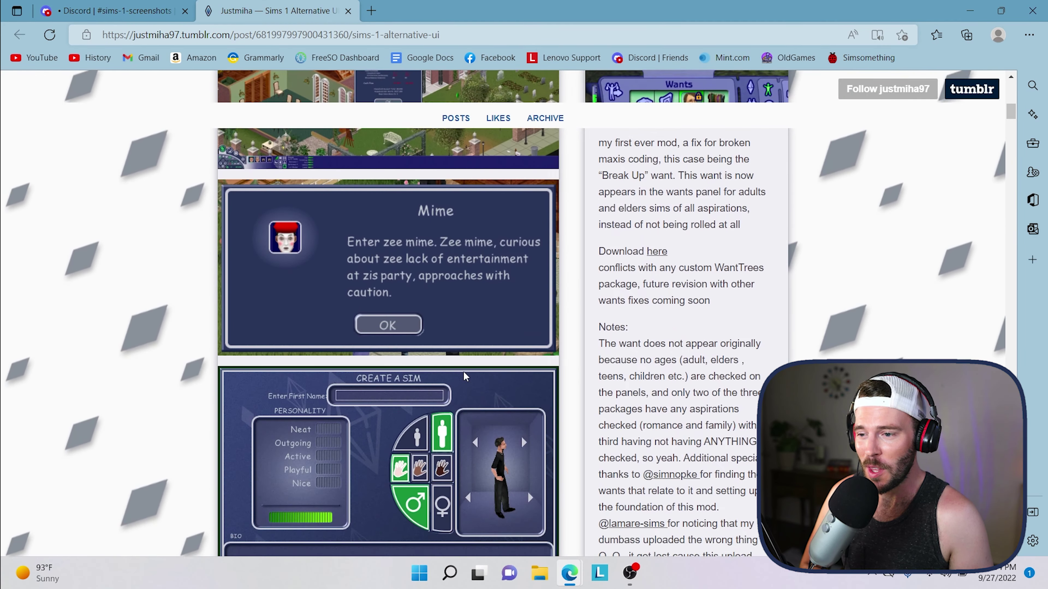
{"action": "scroll", "coordinate": [453, 364], "scroll_direction": "down", "scroll_amount": 2}
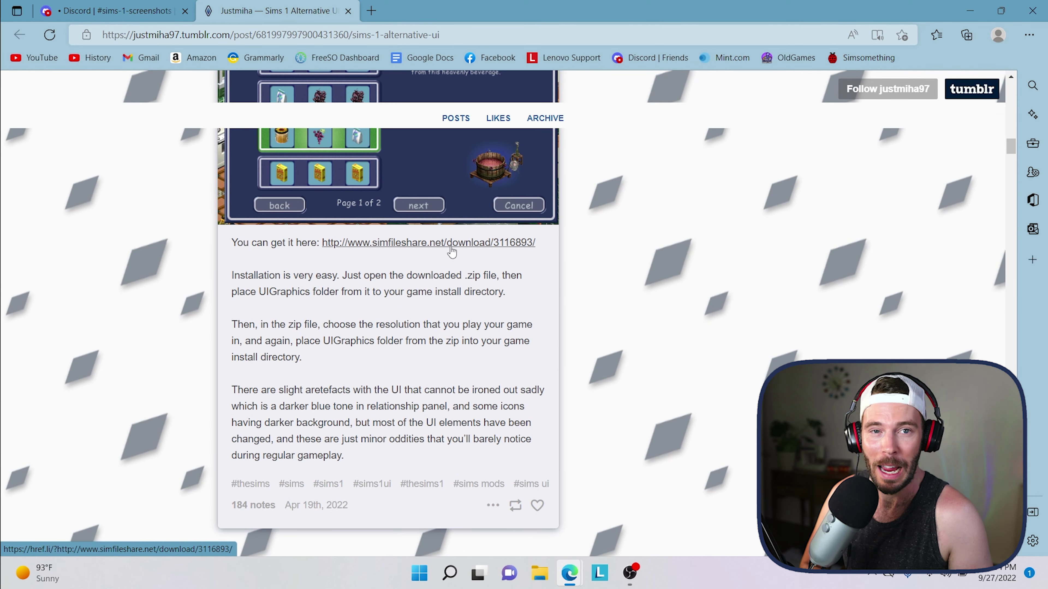
{"action": "left_click", "coordinate": [399, 242]}
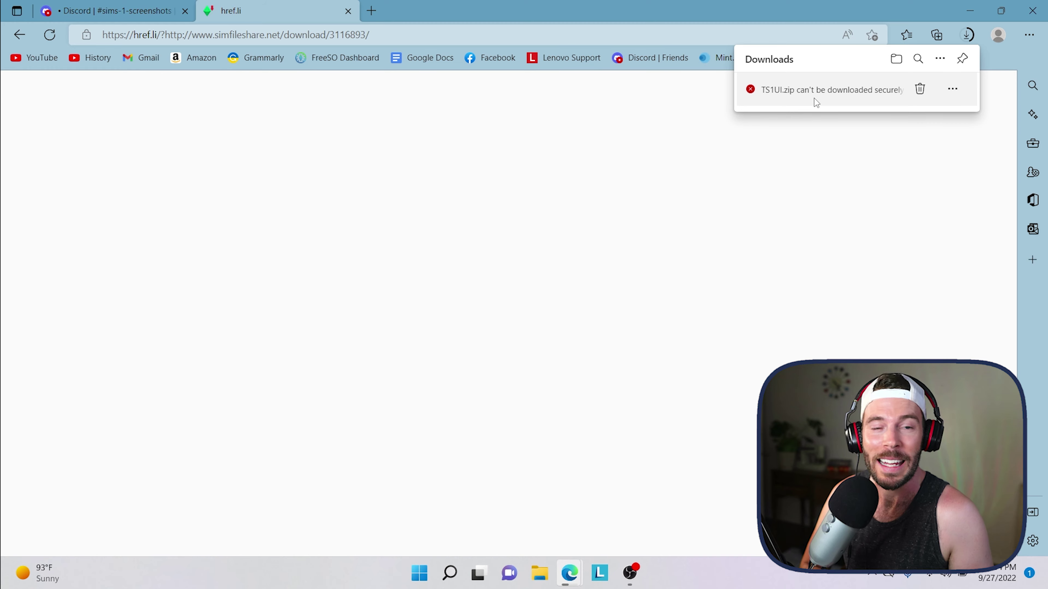
Keep the blocked TS1UI.zip download despite Edge's insecure-download warning
{"action": "left_click", "coordinate": [952, 90]}
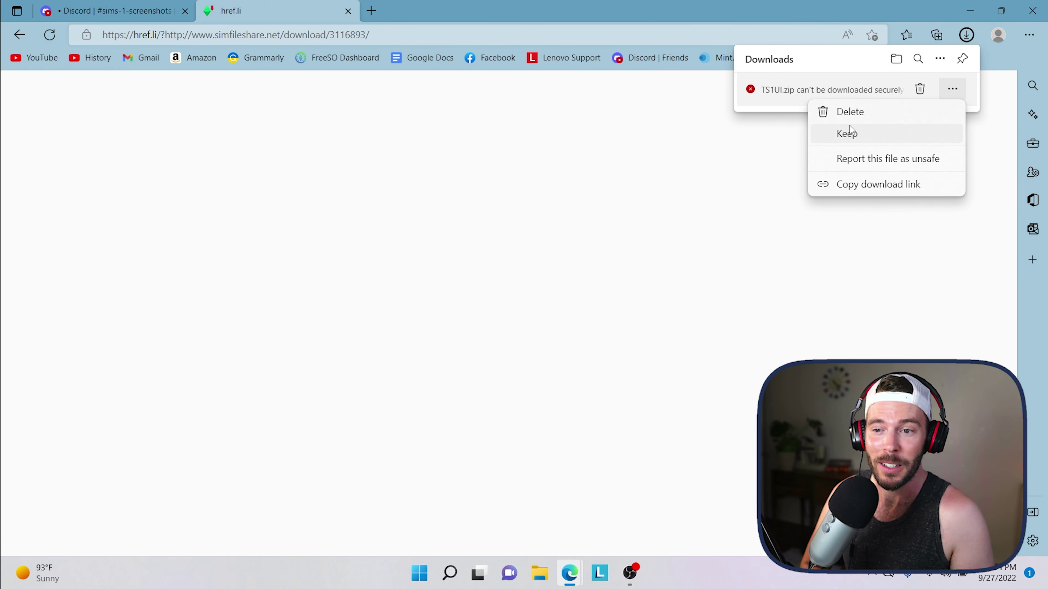
{"action": "left_click", "coordinate": [852, 141]}
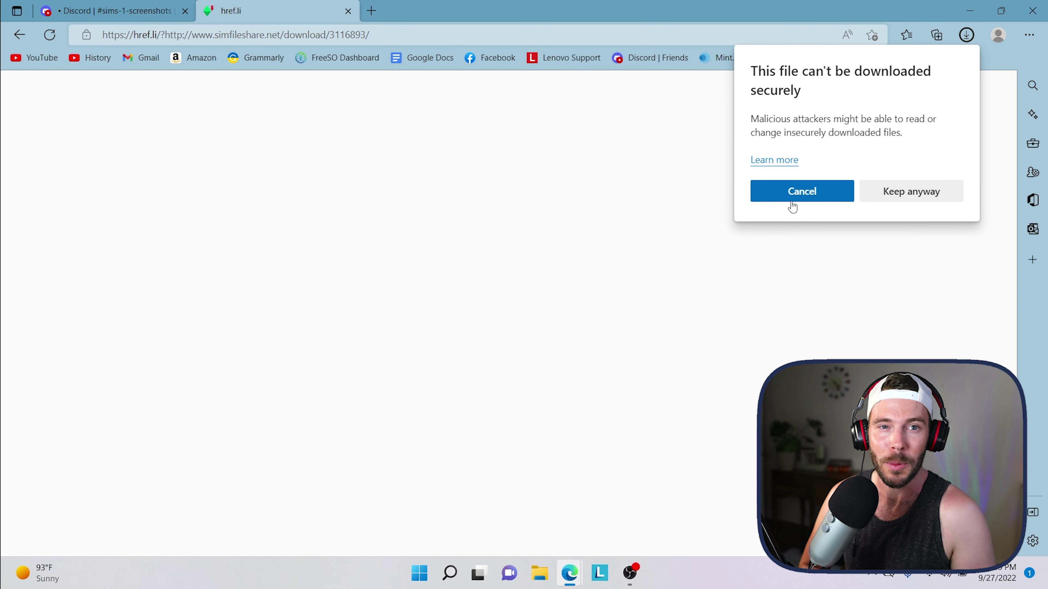
{"action": "left_click", "coordinate": [893, 196]}
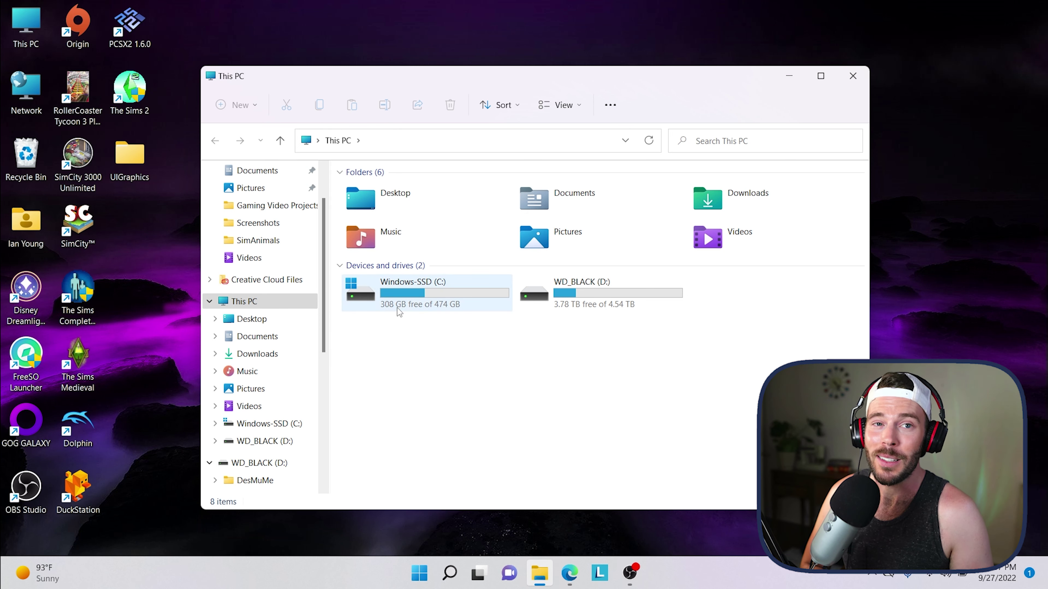
Locate the Windows-SSD (C:) drive, 308 GB free of 474 GB, in This PC
{"action": "mouse_move", "coordinate": [397, 308]}
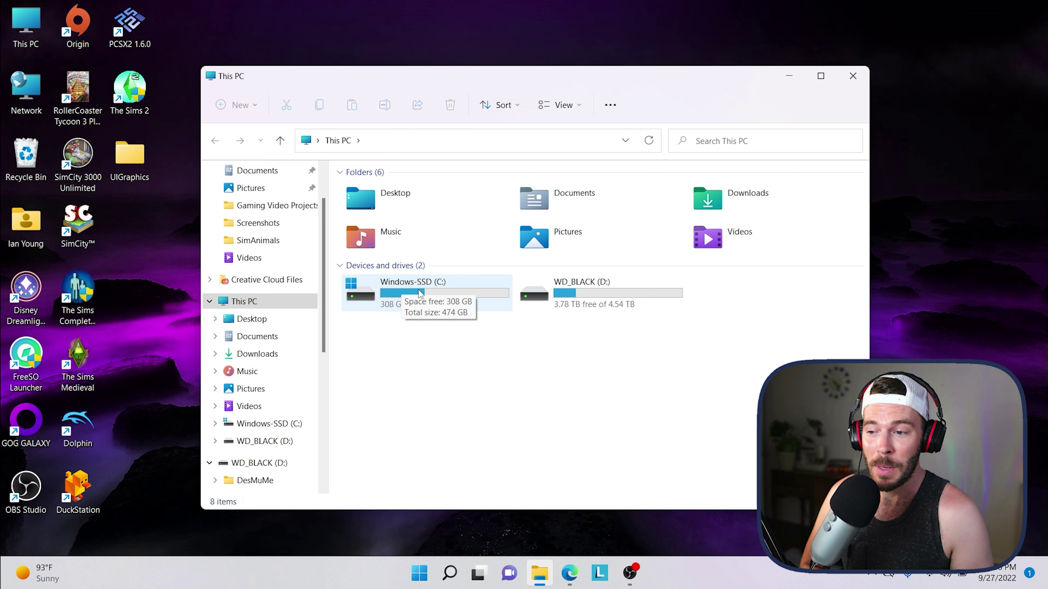
Navigate from C: through Program Files (x86) and Mr DJ into The Sims Complete Collection
{"action": "double_click", "coordinate": [435, 290]}
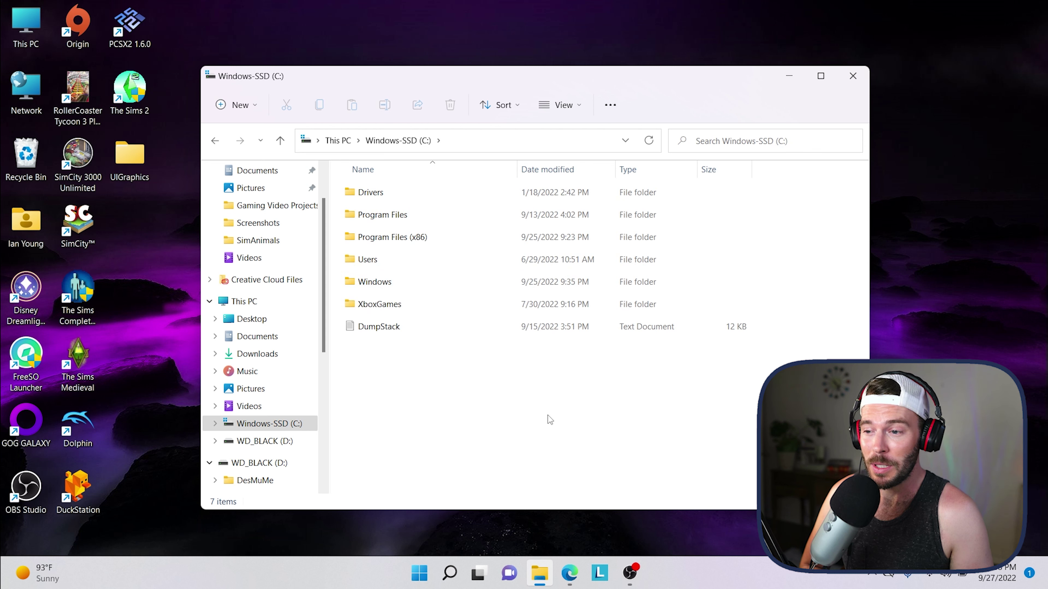
{"action": "double_click", "coordinate": [404, 238]}
{"action": "scroll", "coordinate": [495, 351], "scroll_direction": "down", "scroll_amount": 1}
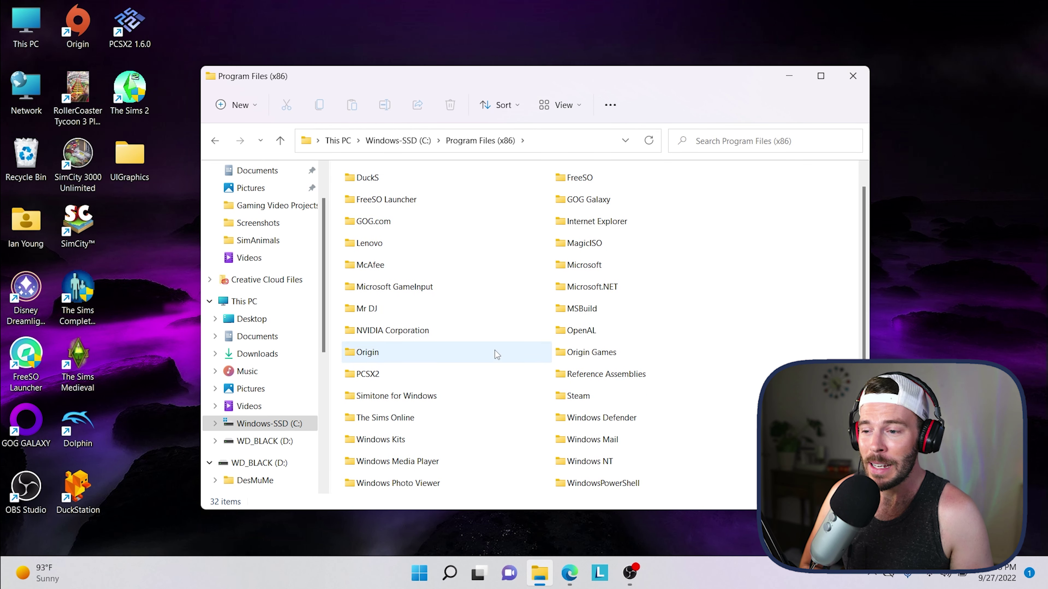
{"action": "double_click", "coordinate": [424, 312]}
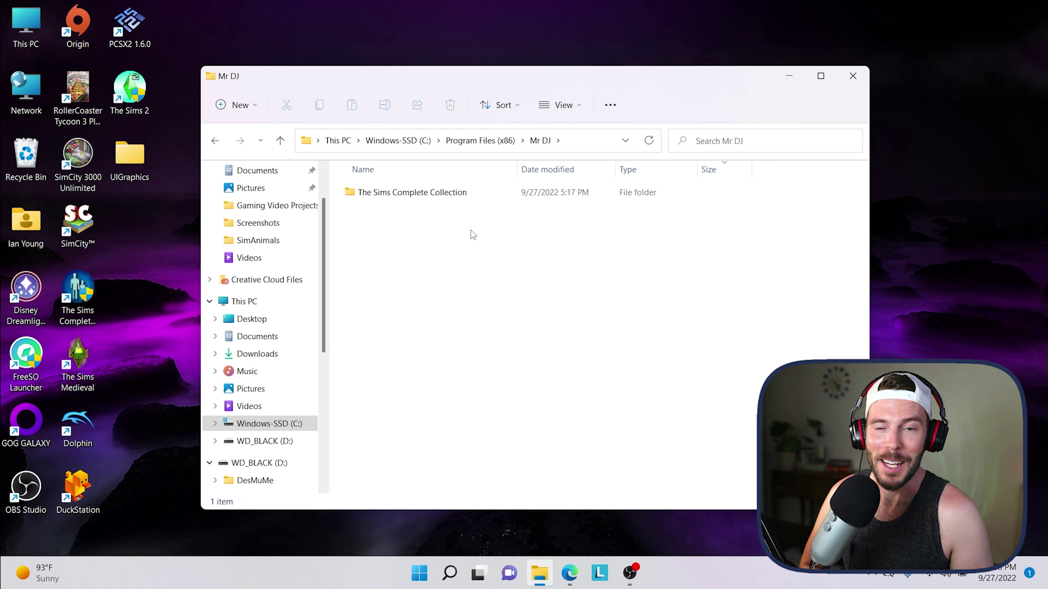
{"action": "double_click", "coordinate": [367, 195]}
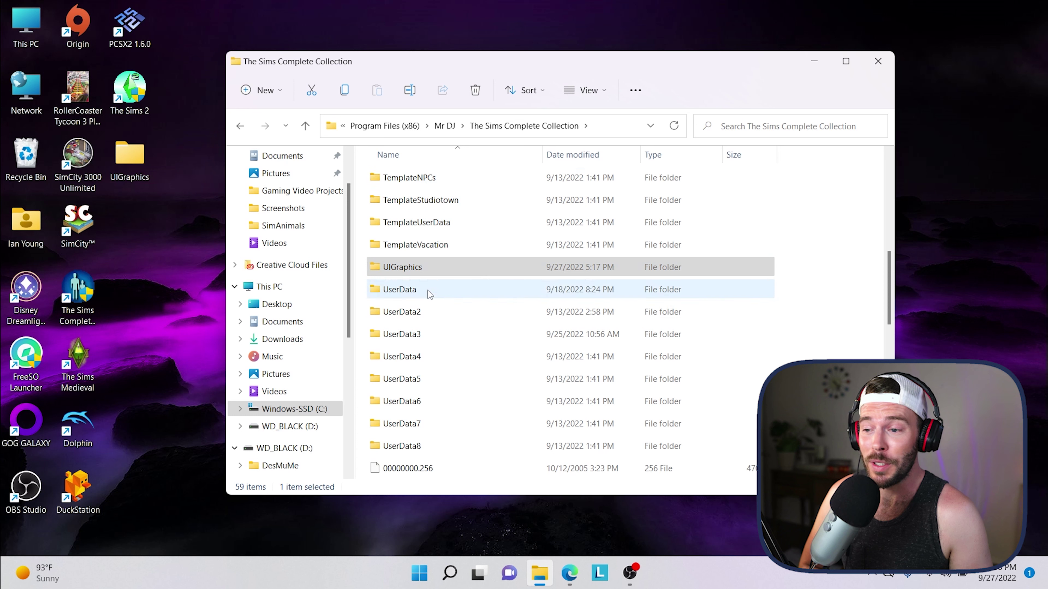
{"action": "left_click", "coordinate": [415, 272]}
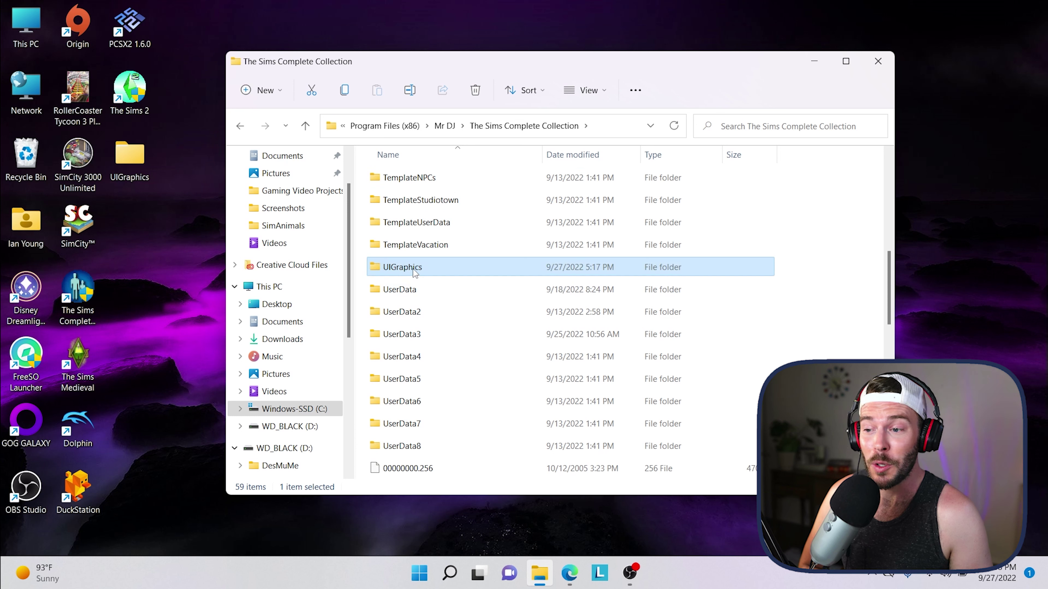
{"action": "right_click", "coordinate": [436, 266]}
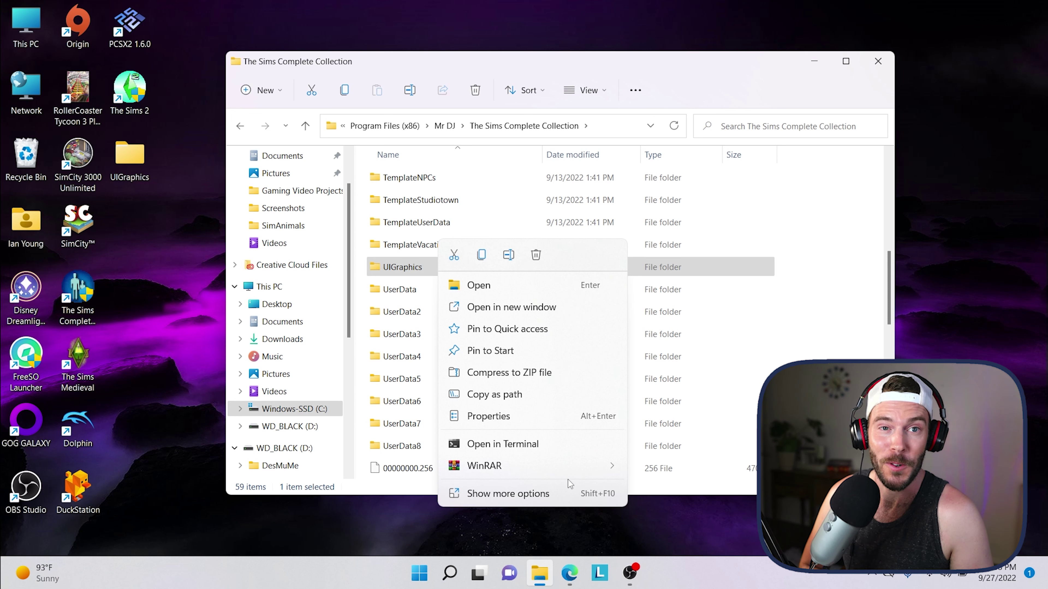
{"action": "left_click", "coordinate": [508, 254]}
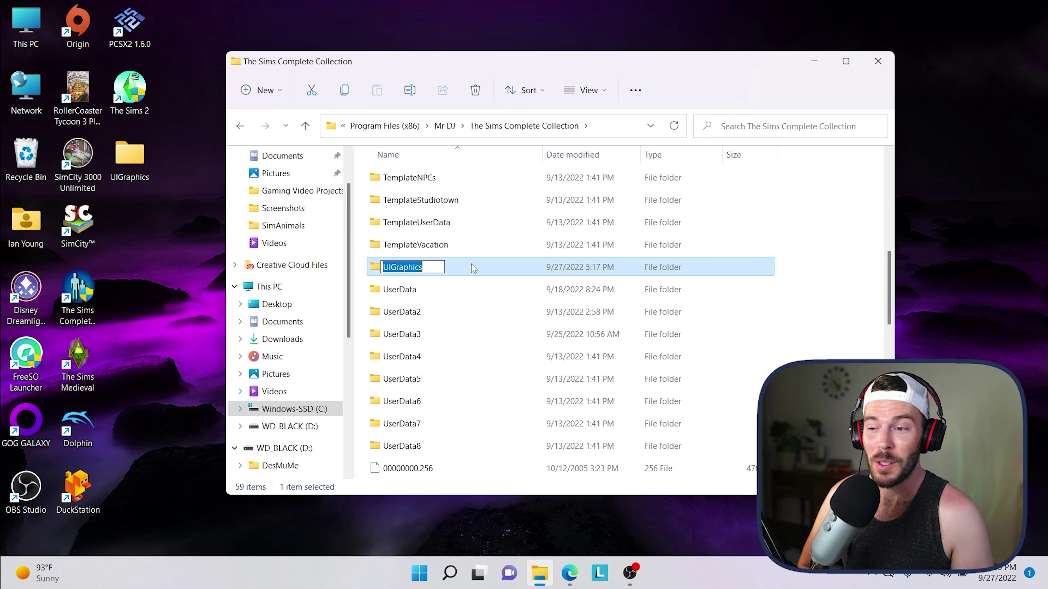
{"action": "key", "text": "Return"}
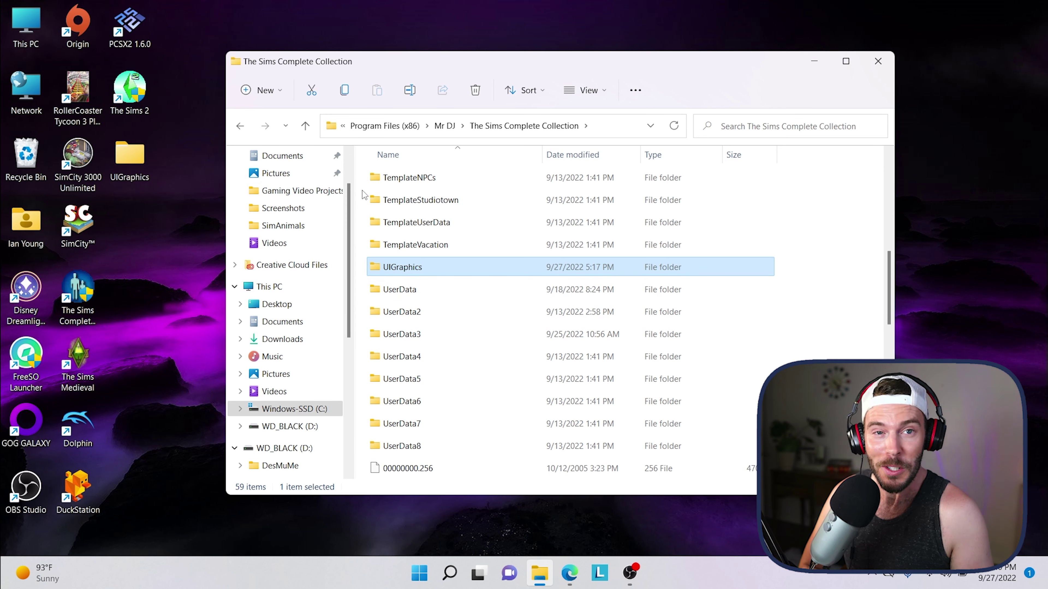
{"action": "double_click", "coordinate": [25, 24]}
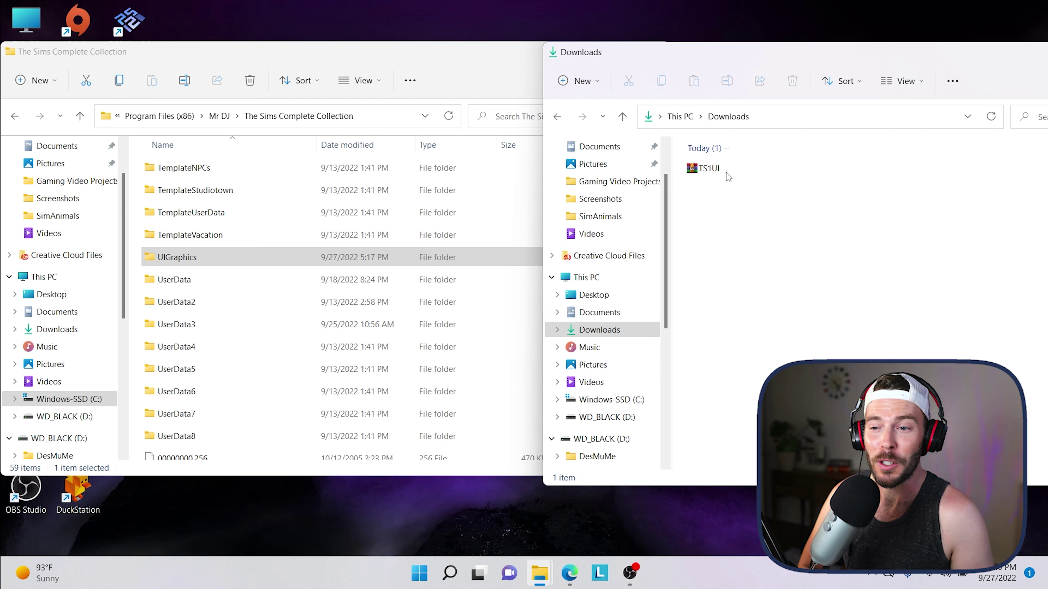
Extract the TS1UI archive into Downloads using WinRAR's Extract Here
{"action": "left_click", "coordinate": [723, 173]}
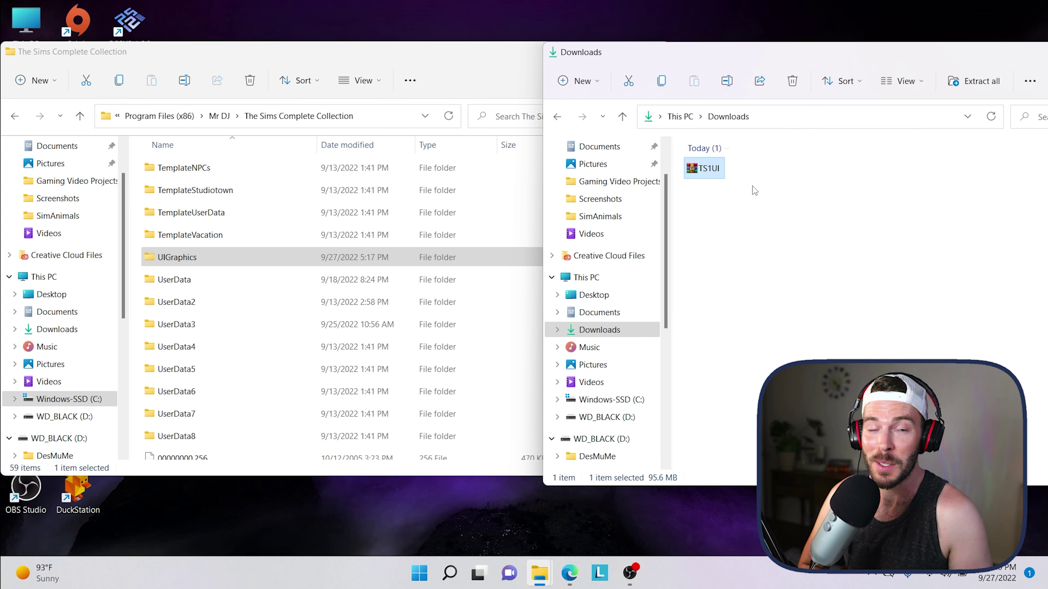
{"action": "right_click", "coordinate": [699, 170]}
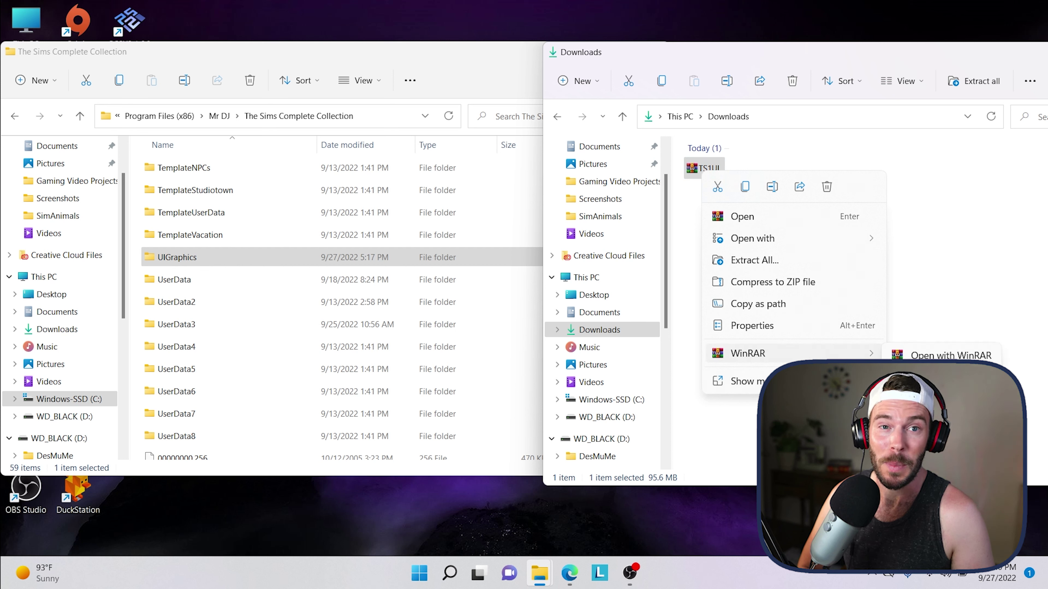
{"action": "left_click", "coordinate": [932, 399]}
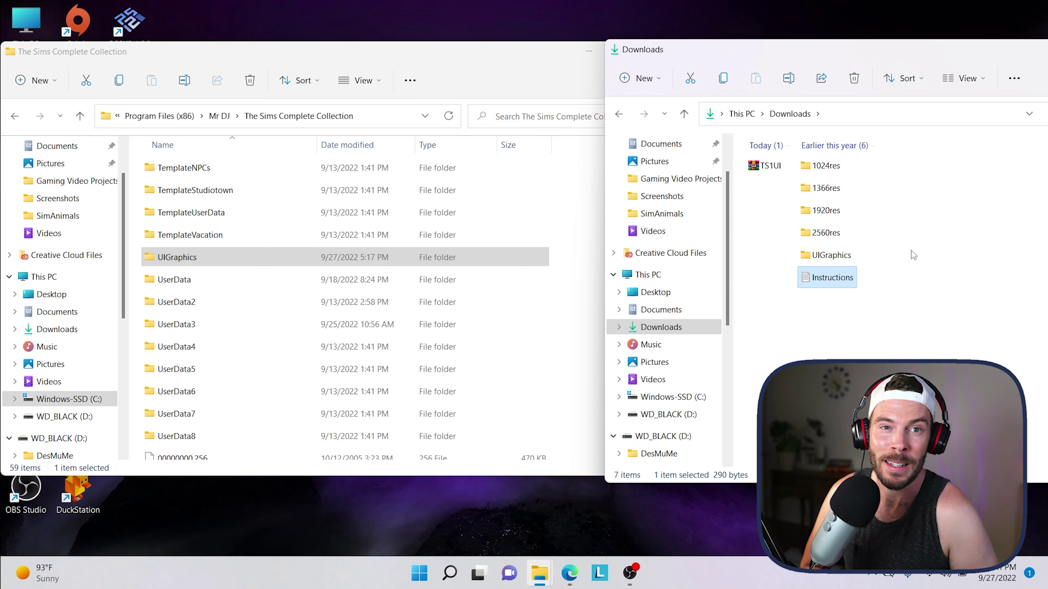
{"action": "left_click", "coordinate": [809, 211]}
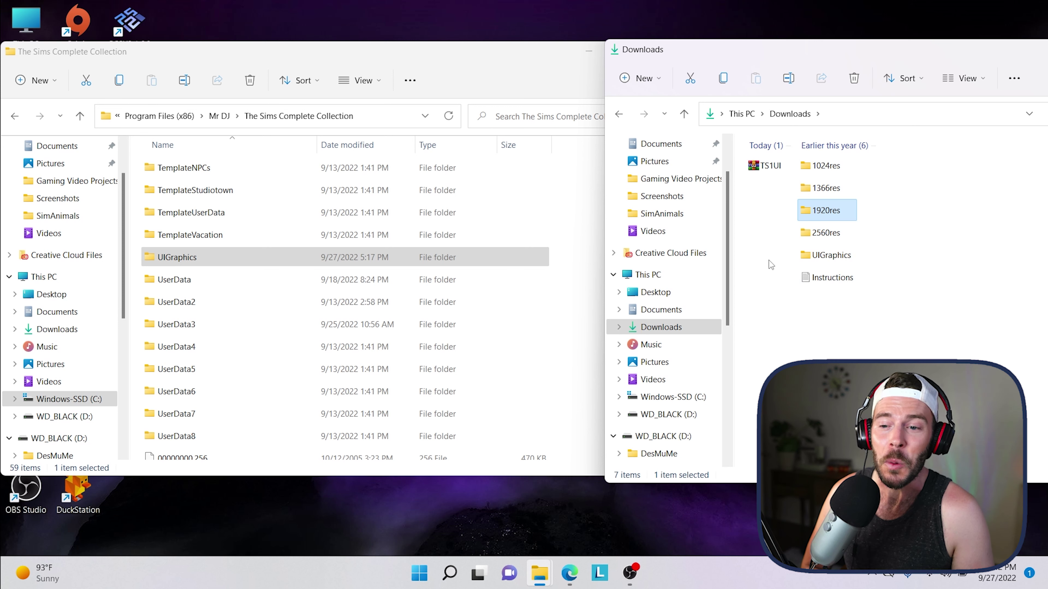
{"action": "left_click", "coordinate": [816, 260]}
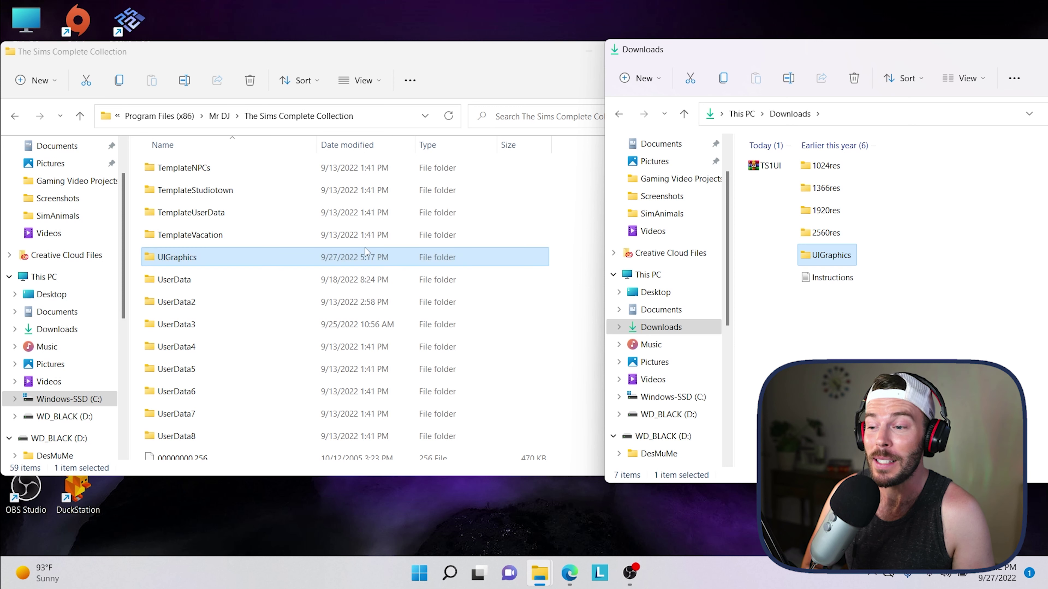
{"action": "left_click", "coordinate": [247, 259]}
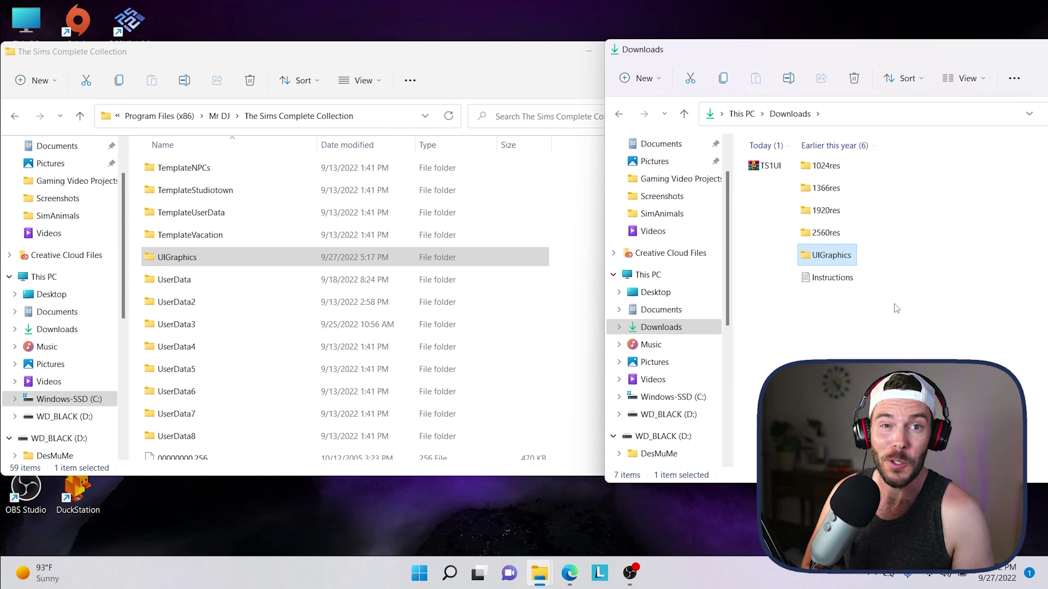
{"action": "scroll", "coordinate": [586, 272], "scroll_direction": "down", "scroll_amount": 1}
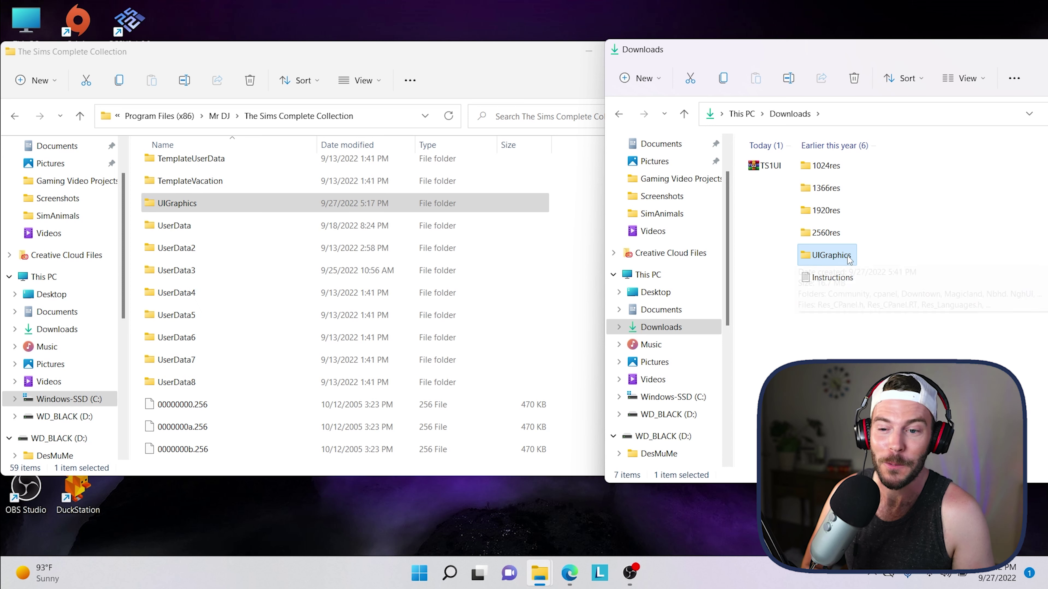
Move Downloads\UIGraphics into The Sims Complete Collection, replacing same-named files with administrator permission
{"action": "left_click_drag", "start_coordinate": [851, 264], "coordinate": [593, 428]}
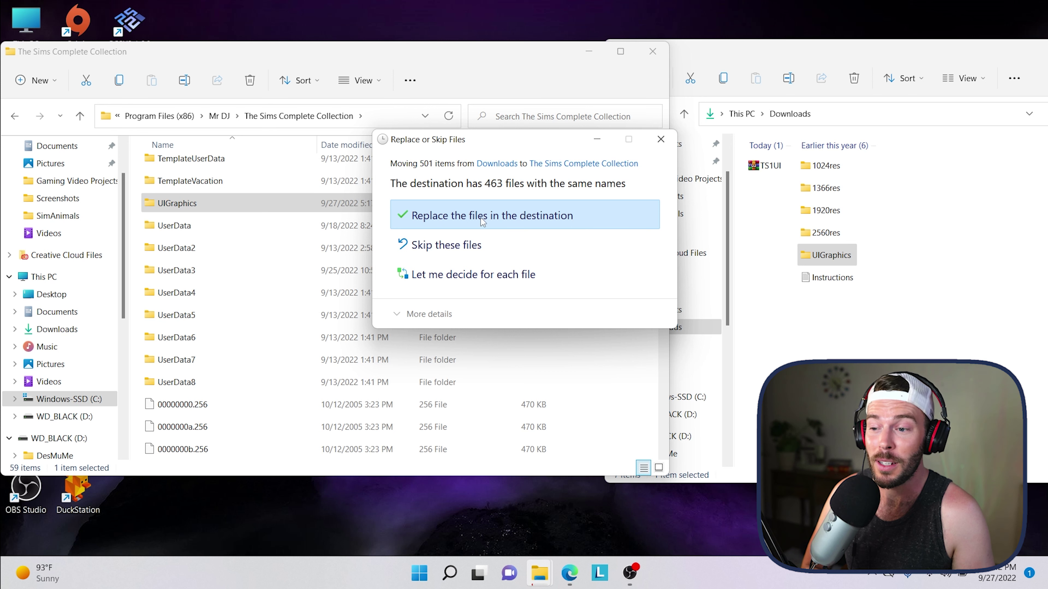
{"action": "left_click", "coordinate": [466, 219]}
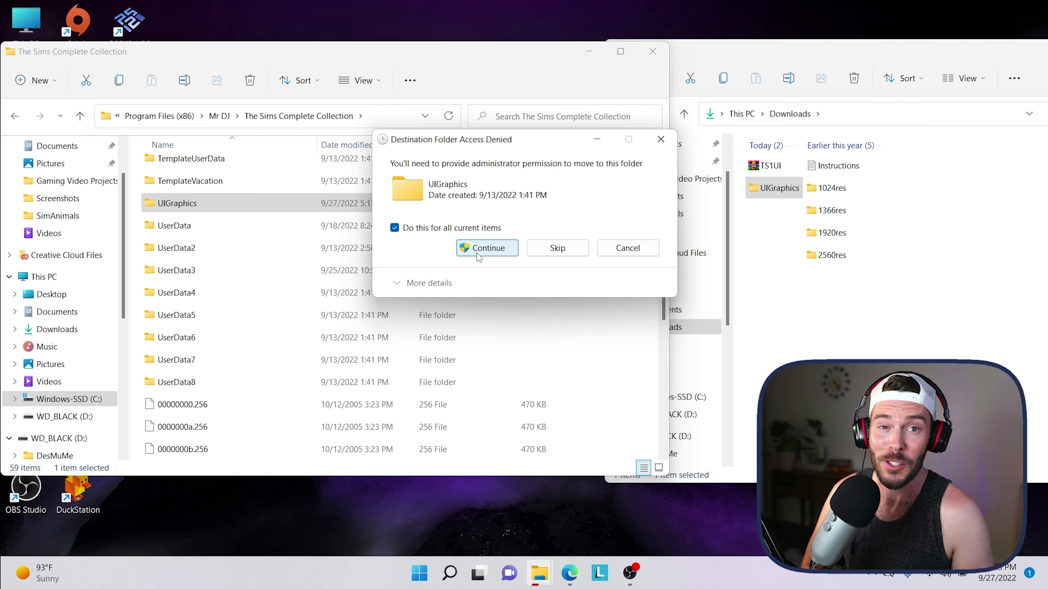
{"action": "left_click", "coordinate": [480, 255]}
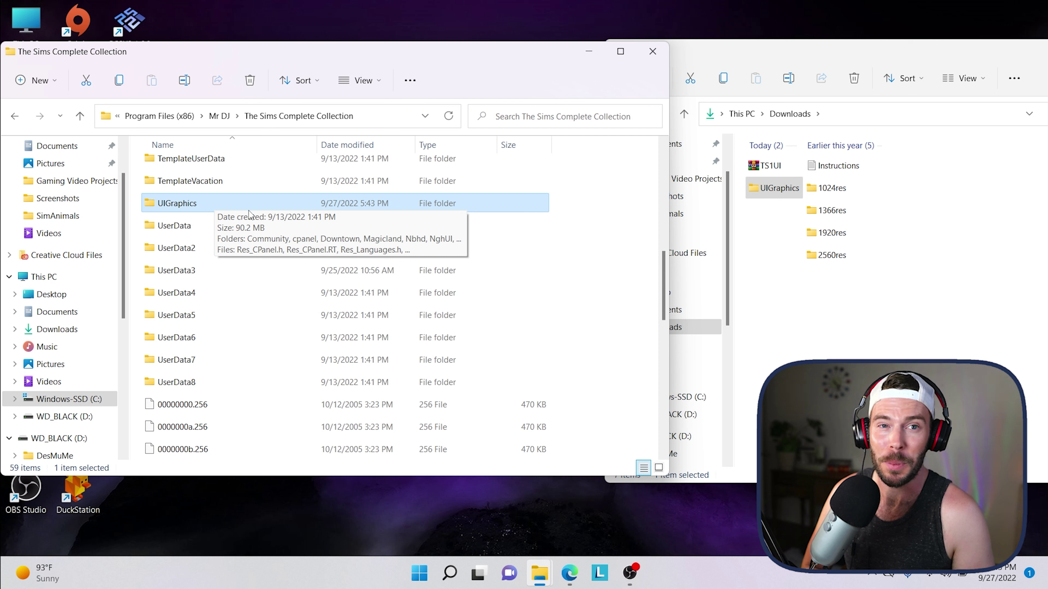
Open the game's UIGraphics folder and, in the Downloads window, 1920res > UIGraphics
{"action": "double_click", "coordinate": [188, 207]}
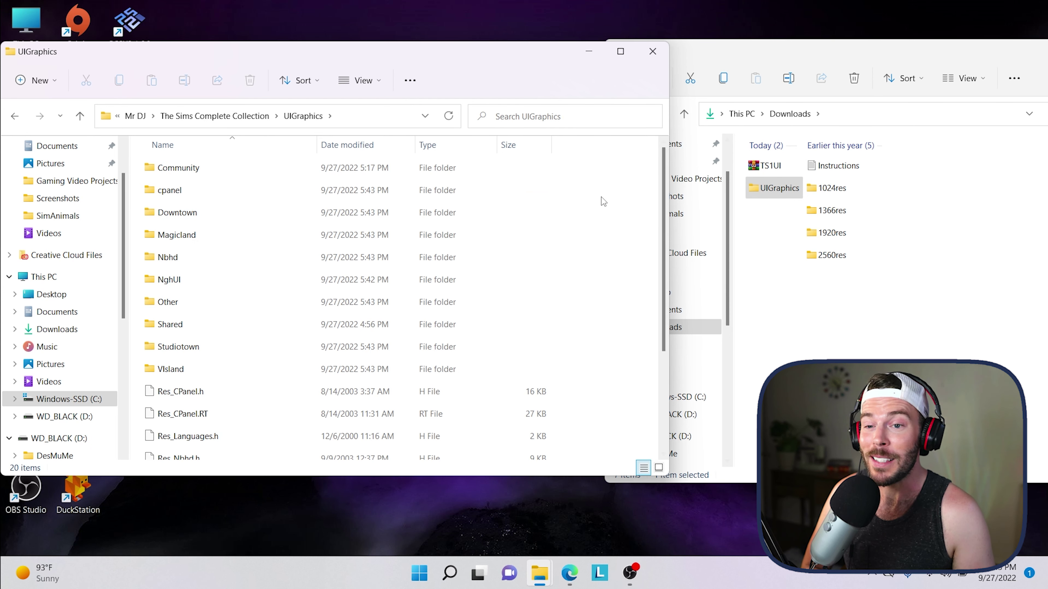
{"action": "left_click", "coordinate": [940, 345]}
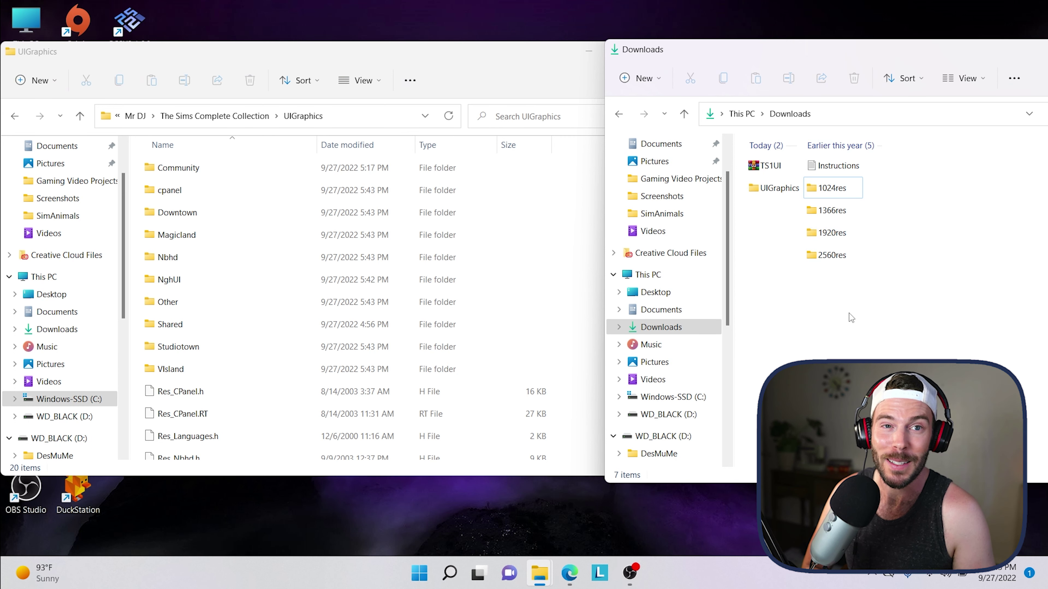
{"action": "left_click", "coordinate": [829, 193]}
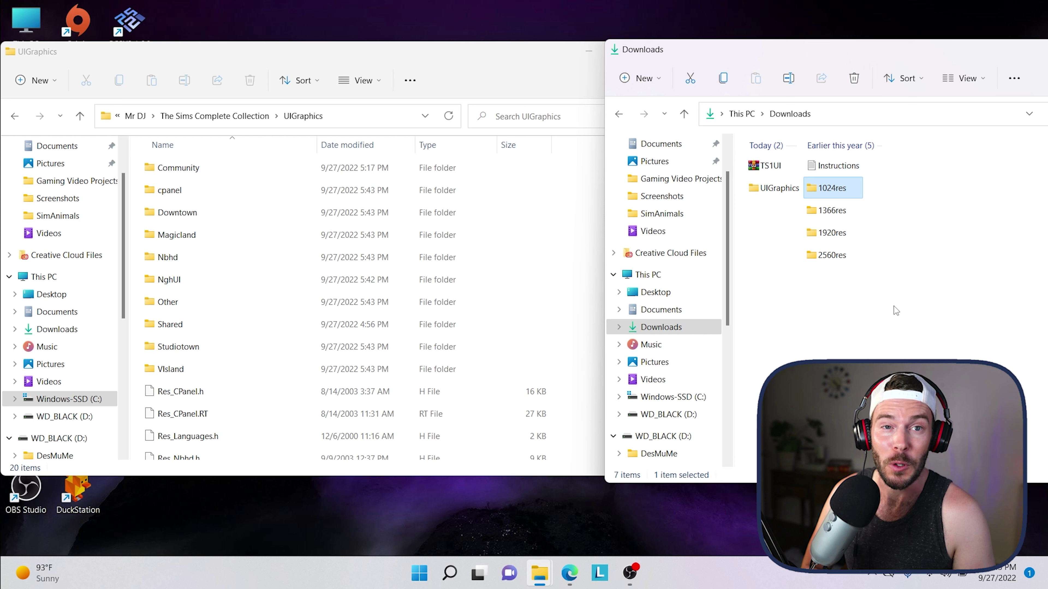
{"action": "left_click", "coordinate": [841, 234]}
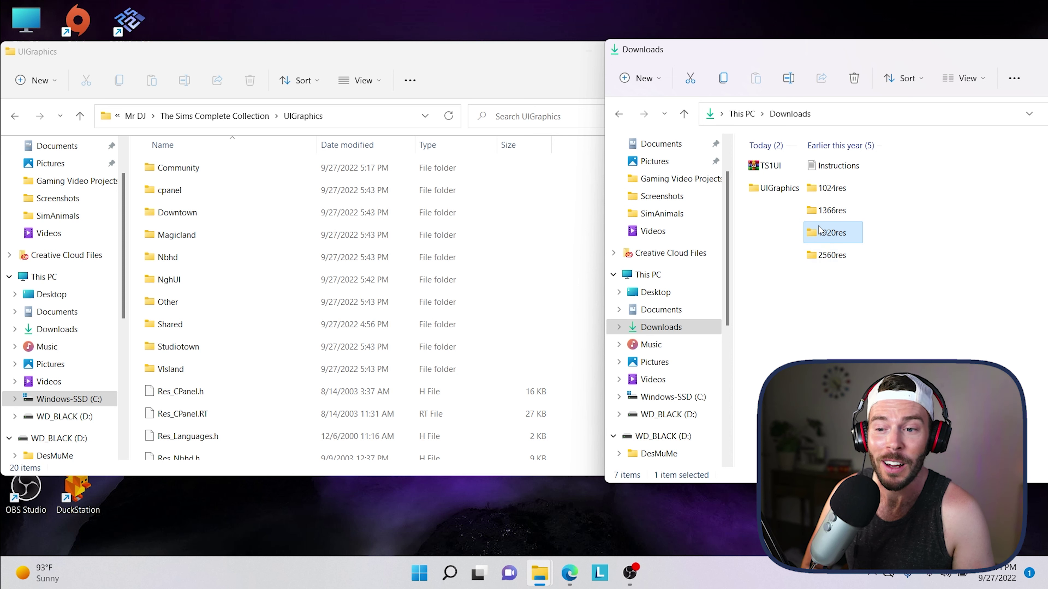
{"action": "double_click", "coordinate": [842, 234]}
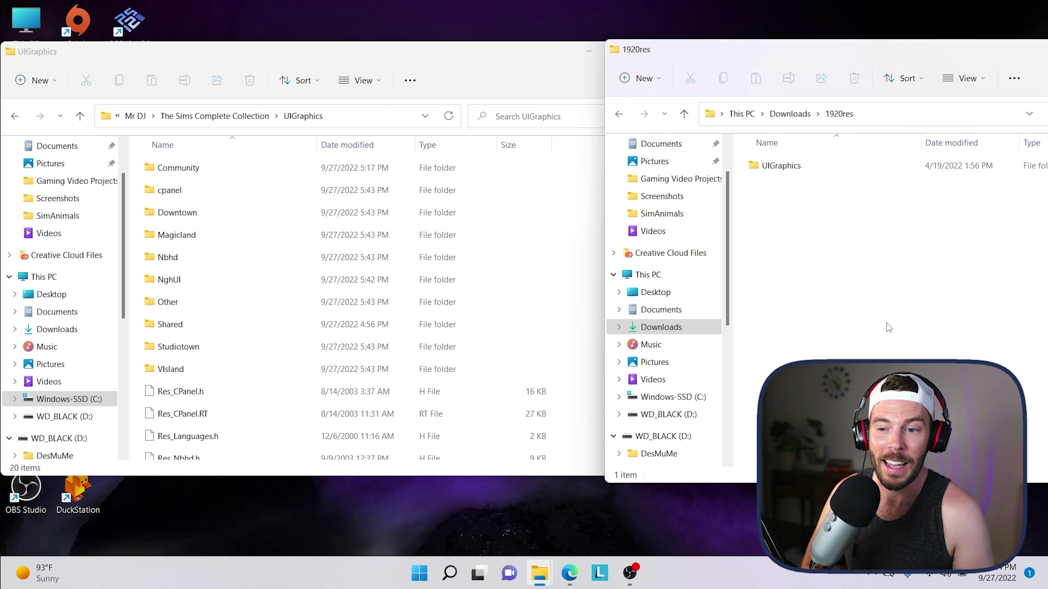
{"action": "double_click", "coordinate": [789, 172]}
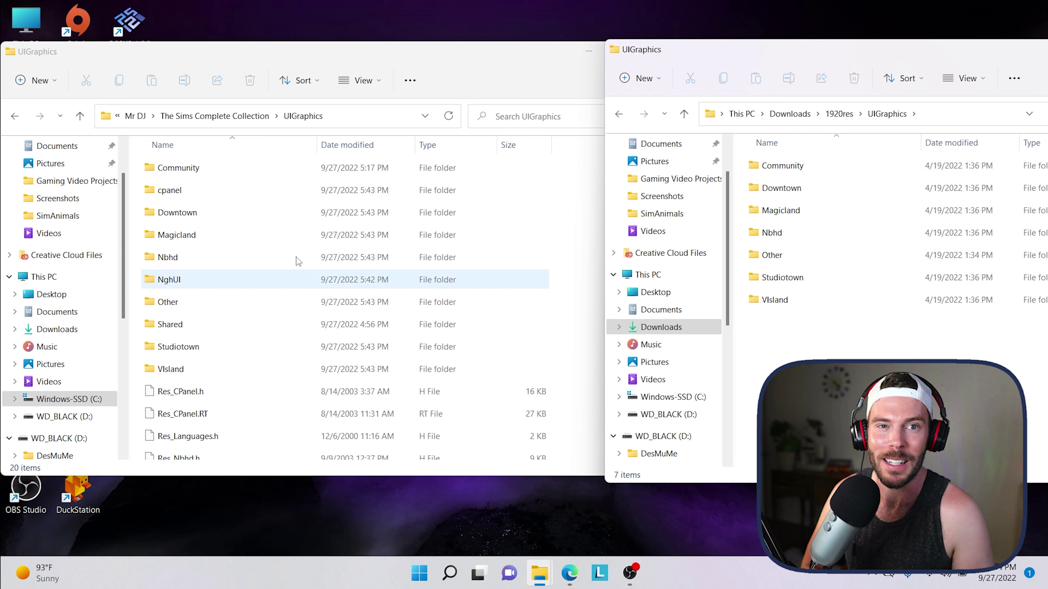
Merge all seven 1920res folders into the game's UIGraphics, overwriting existing files with administrator permission
{"action": "left_click", "coordinate": [930, 103]}
{"action": "key", "text": "ctrl+a"}
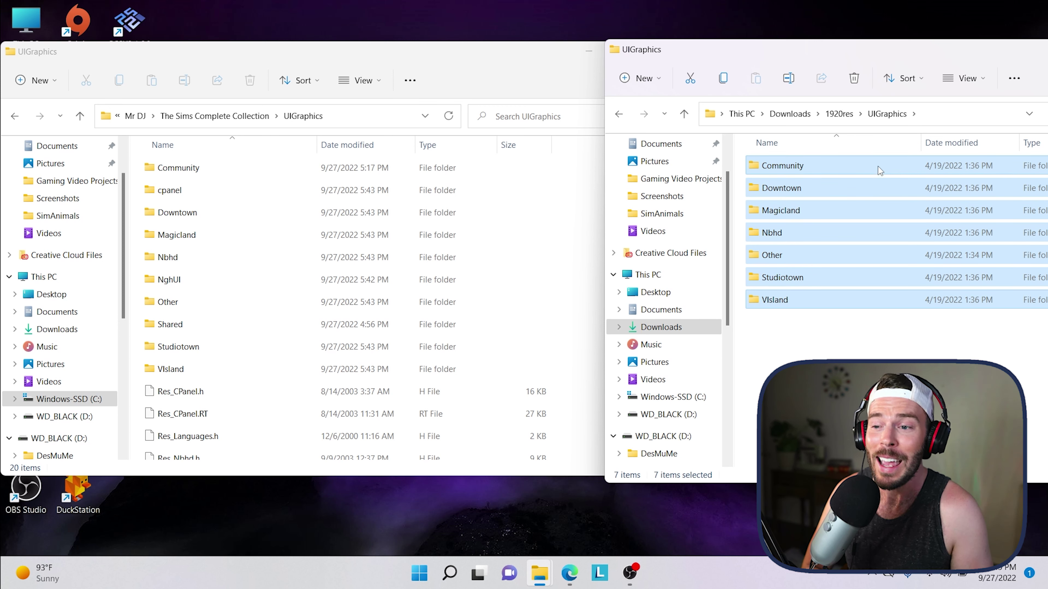
{"action": "left_click_drag", "start_coordinate": [880, 168], "coordinate": [781, 168]}
{"action": "left_click_drag", "start_coordinate": [447, 157], "coordinate": [577, 374]}
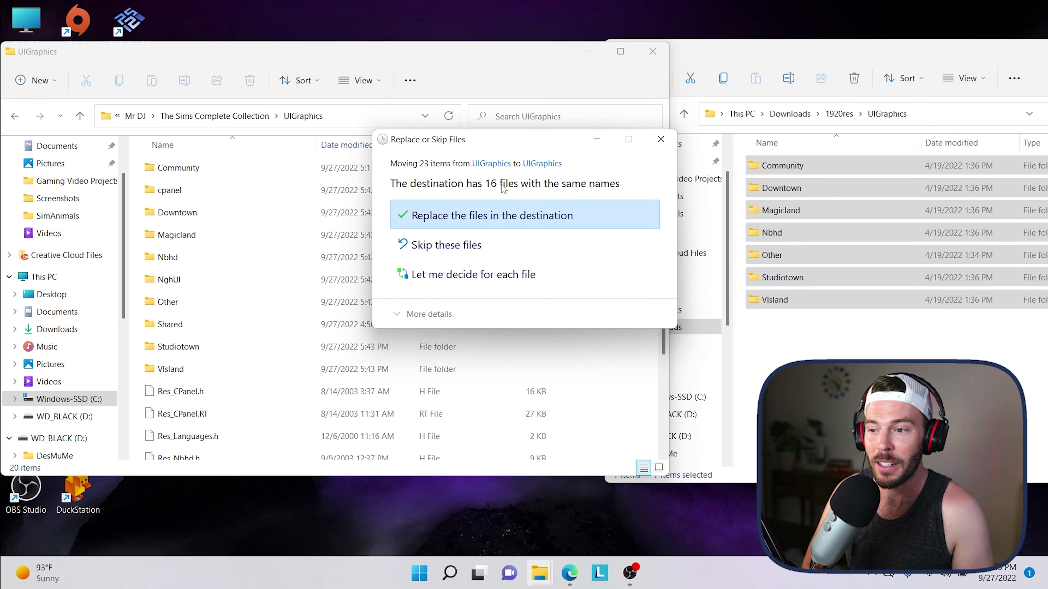
{"action": "left_click", "coordinate": [449, 225]}
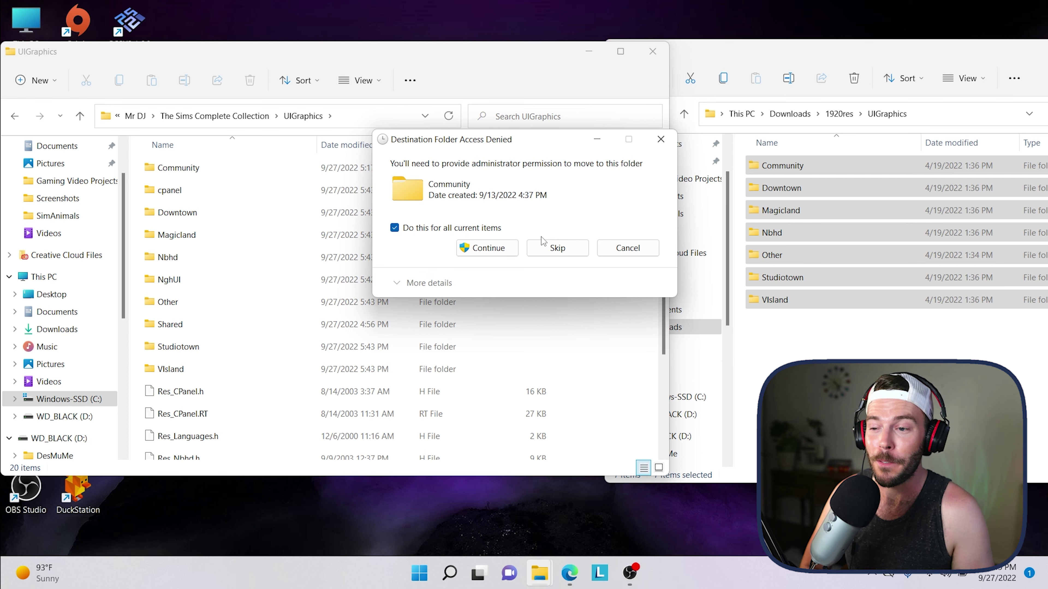
{"action": "left_click", "coordinate": [485, 248]}
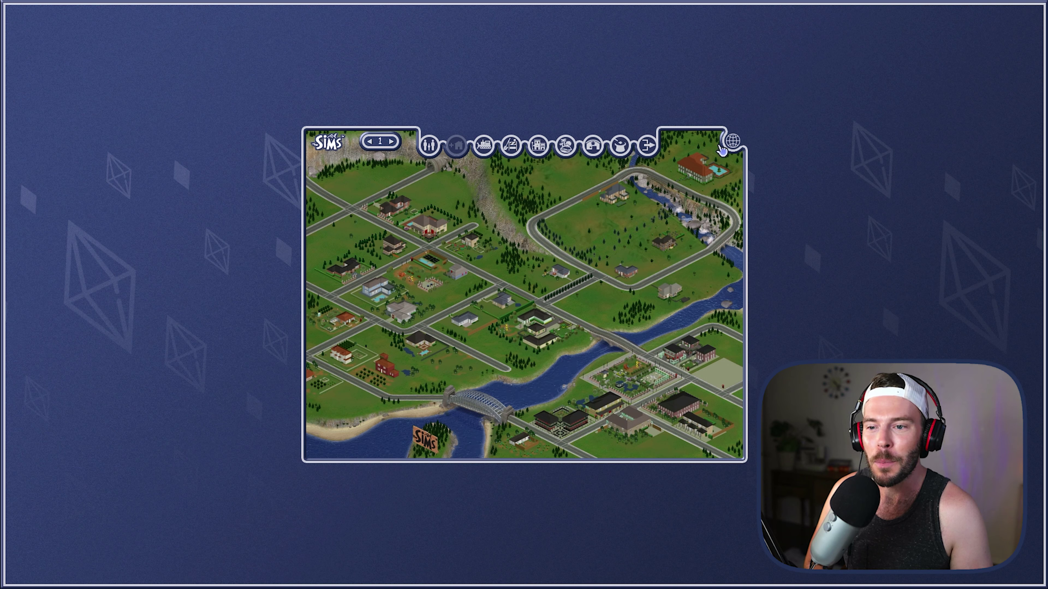
Switch the neighborhood map from neighborhood 1 to neighborhood 2
{"action": "mouse_move", "coordinate": [660, 247]}
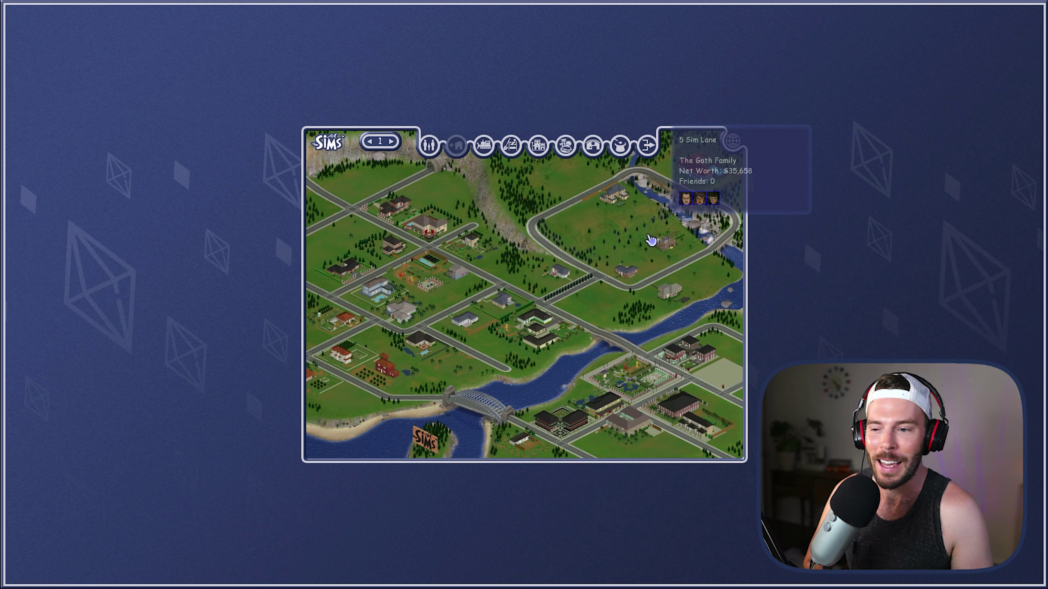
{"action": "left_click", "coordinate": [391, 141]}
{"action": "mouse_move", "coordinate": [454, 357]}
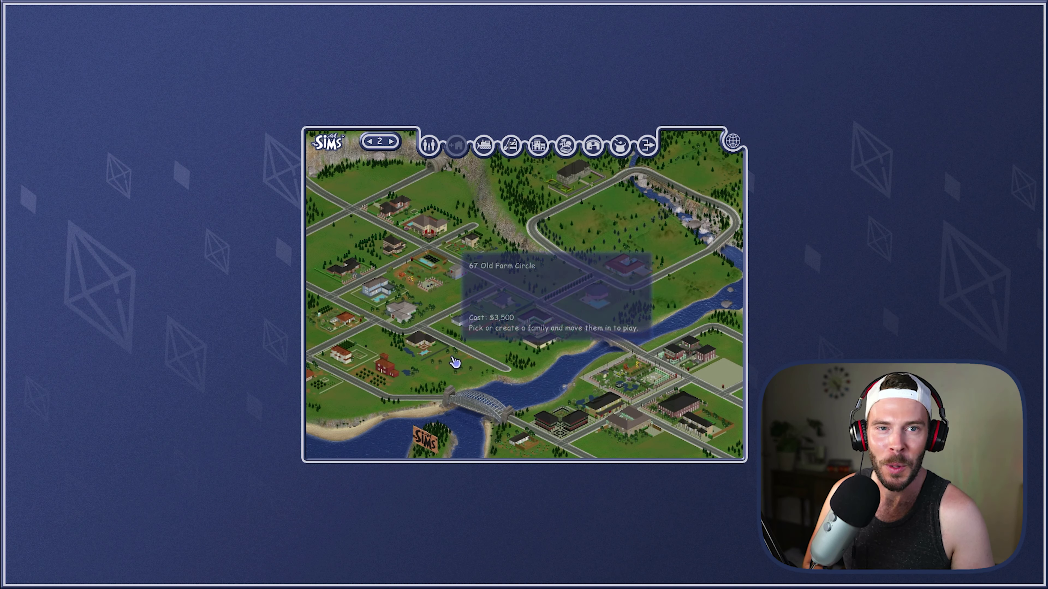
{"action": "mouse_move", "coordinate": [340, 366]}
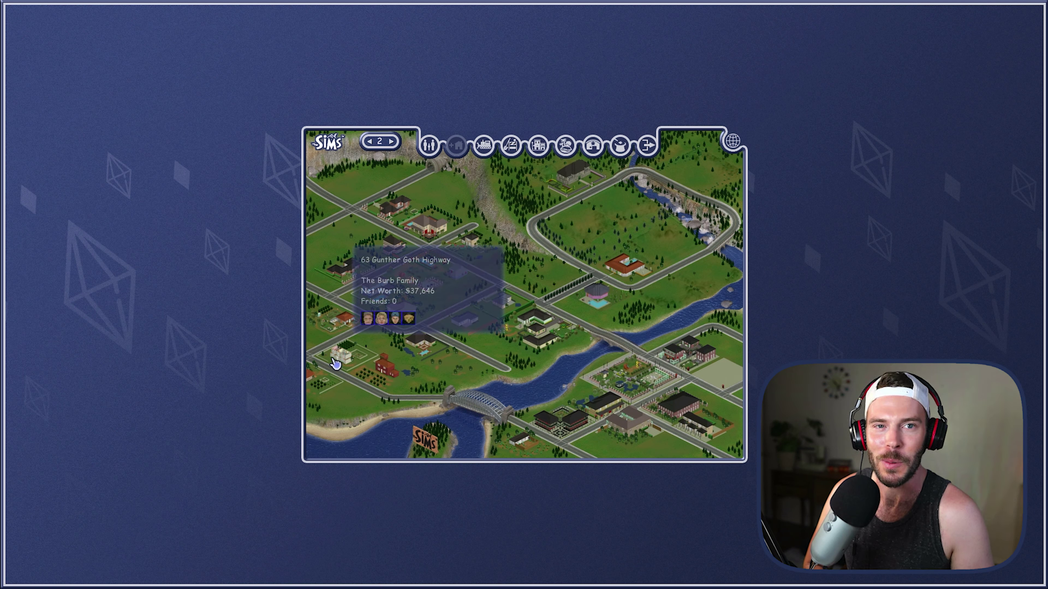
Load the Burb Family's lot, zoom in twice, and dismiss the school bus and Old Town Shuttle notices
{"action": "left_click", "coordinate": [336, 364]}
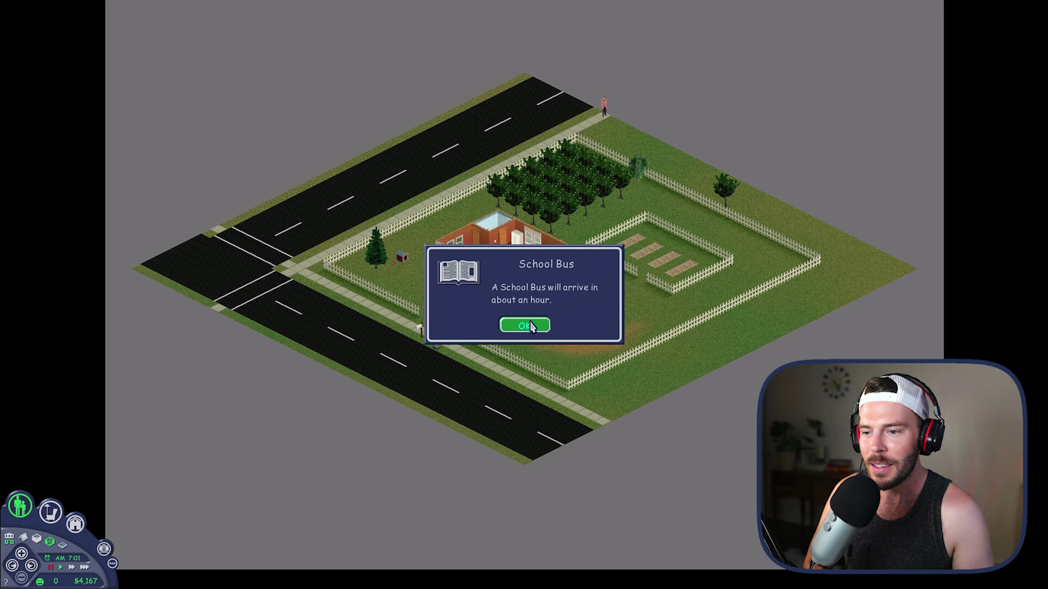
{"action": "key", "text": "Return"}
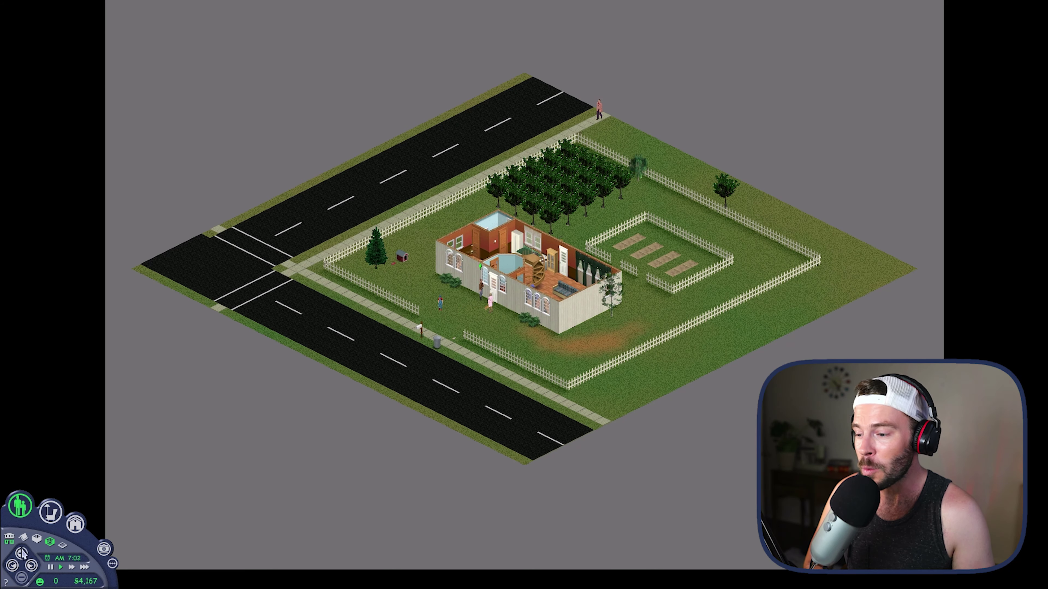
{"action": "left_click", "coordinate": [22, 554]}
{"action": "left_click", "coordinate": [21, 553]}
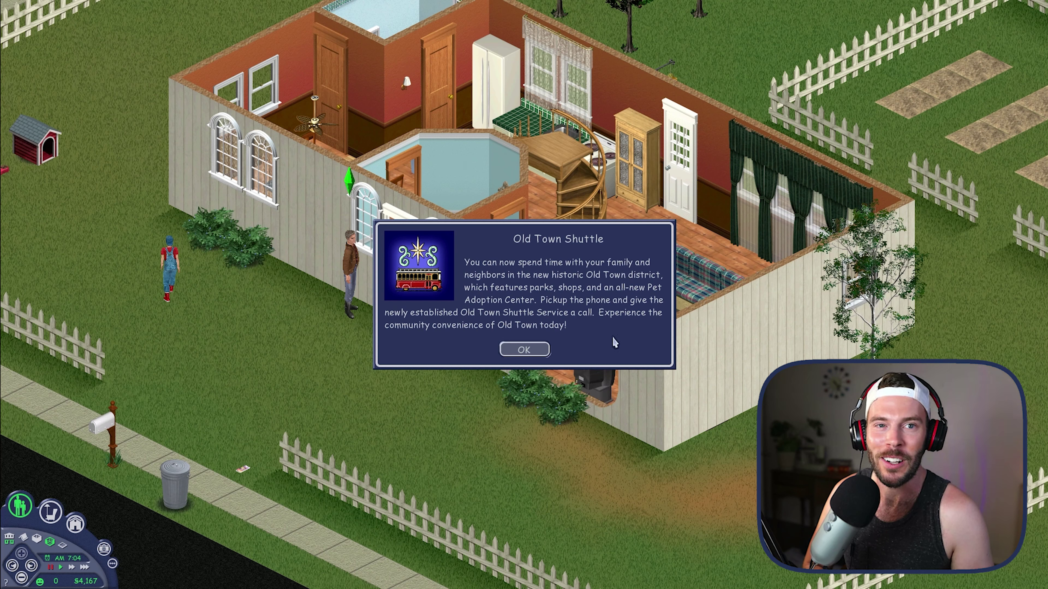
{"action": "left_click", "coordinate": [520, 356]}
{"action": "left_click", "coordinate": [527, 346]}
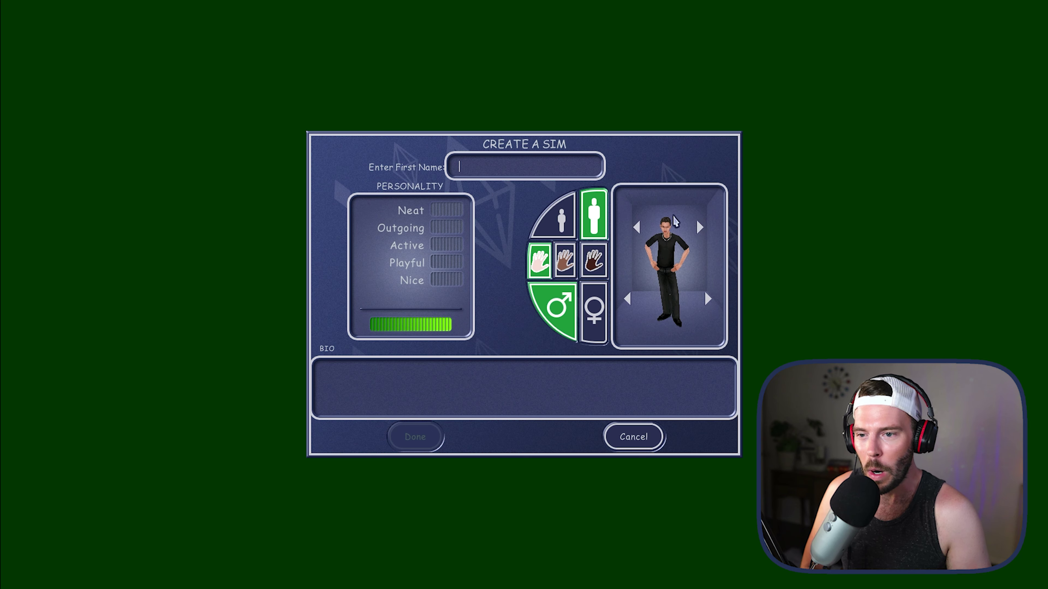
Cycle the new Sim through five head styles
{"action": "left_click", "coordinate": [703, 228]}
{"action": "left_click", "coordinate": [703, 229]}
{"action": "left_click", "coordinate": [703, 228]}
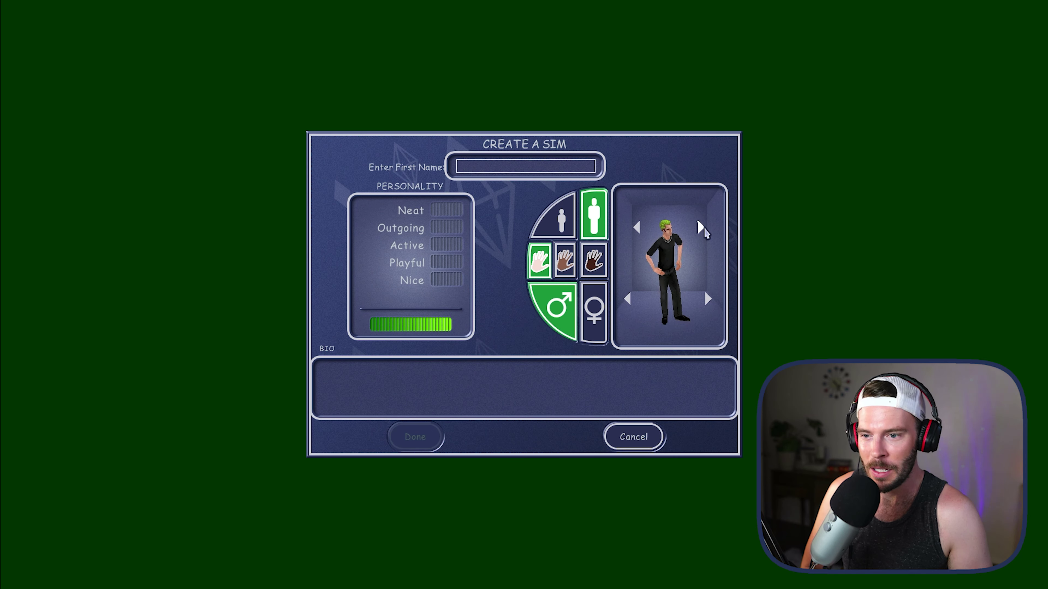
{"action": "left_click", "coordinate": [703, 228]}
{"action": "left_click", "coordinate": [703, 228]}
Cycle the Sim through a long run of body outfits
{"action": "left_click", "coordinate": [708, 298]}
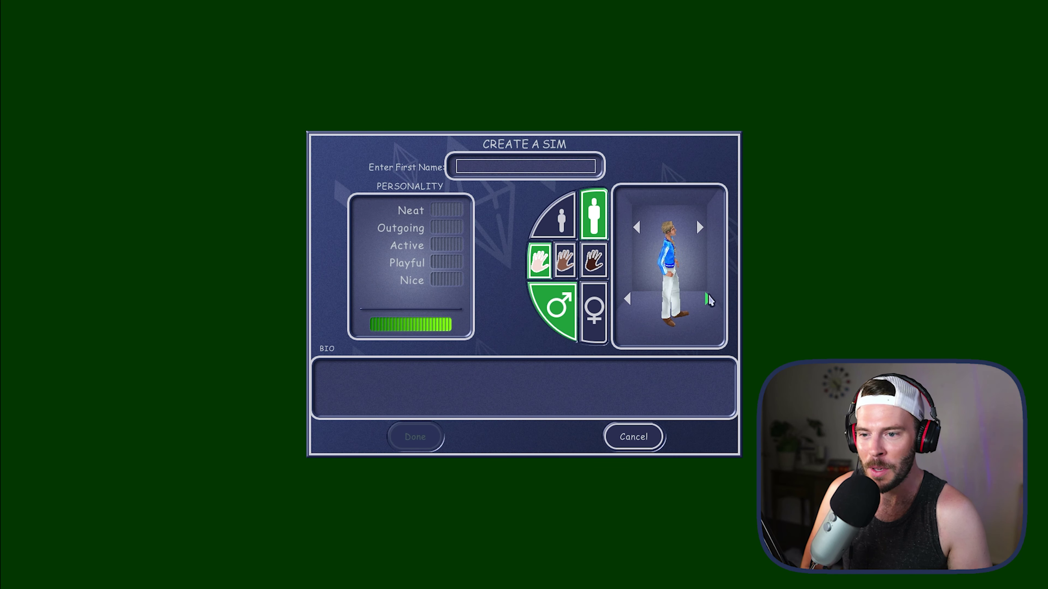
{"action": "left_click", "coordinate": [708, 299]}
{"action": "left_click", "coordinate": [707, 295]}
{"action": "left_click", "coordinate": [707, 295]}
{"action": "left_click", "coordinate": [708, 295]}
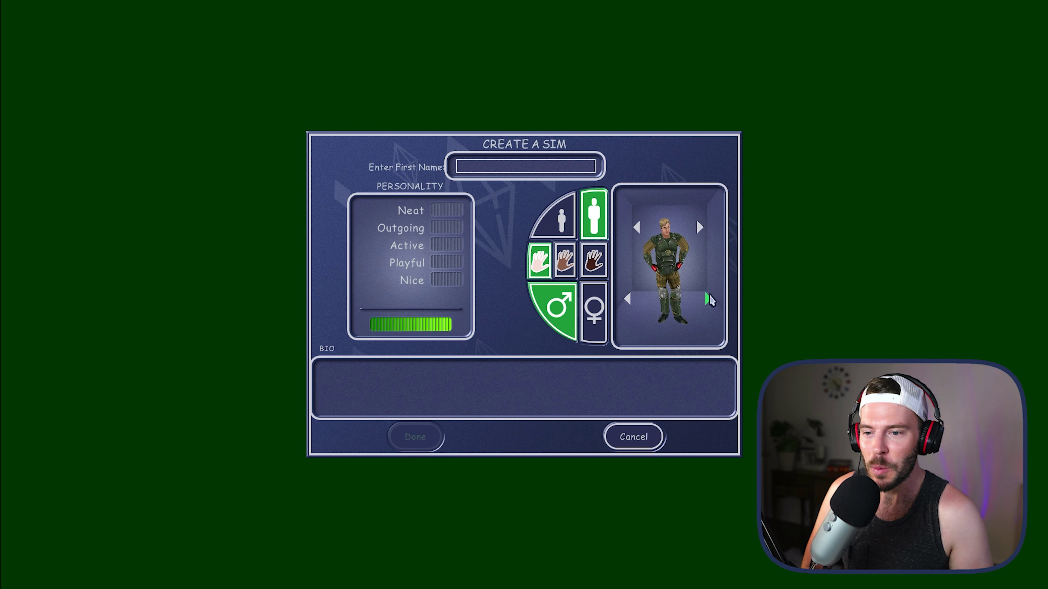
{"action": "left_click", "coordinate": [708, 294]}
{"action": "left_click", "coordinate": [709, 294]}
{"action": "left_click", "coordinate": [709, 295]}
{"action": "left_click", "coordinate": [710, 294]}
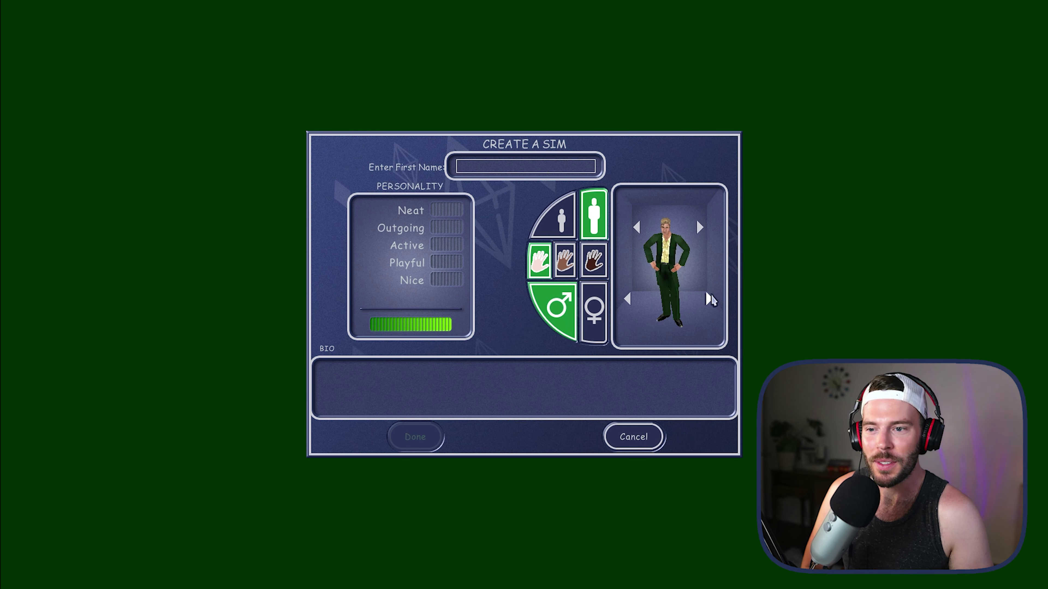
{"action": "left_click", "coordinate": [711, 295]}
{"action": "left_click", "coordinate": [710, 295]}
{"action": "left_click", "coordinate": [711, 295]}
{"action": "left_click", "coordinate": [711, 295]}
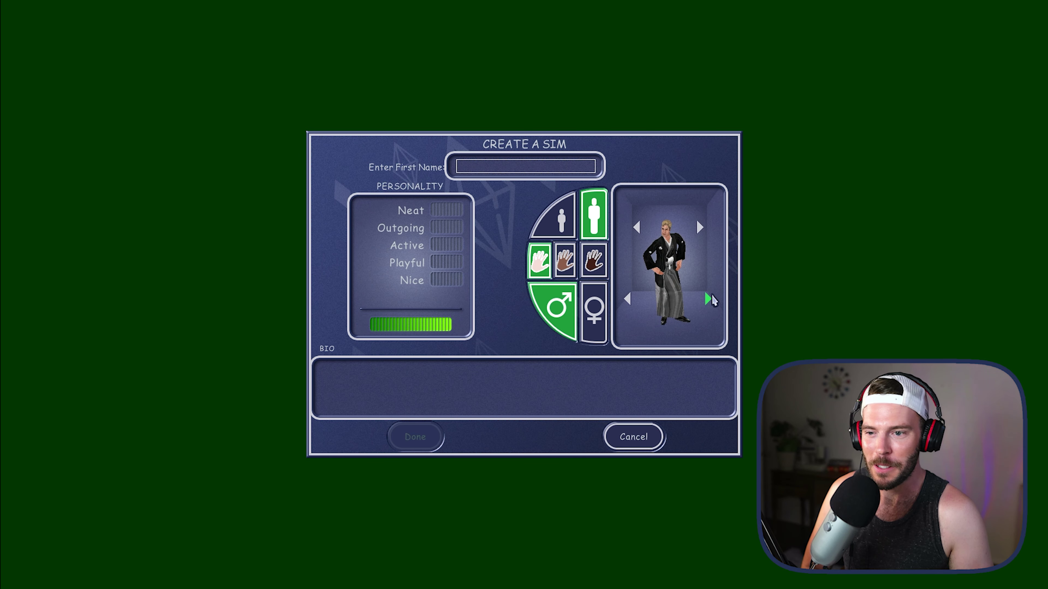
{"action": "left_click", "coordinate": [711, 295]}
{"action": "left_click", "coordinate": [711, 295]}
{"action": "left_click", "coordinate": [711, 295]}
{"action": "left_click", "coordinate": [711, 294]}
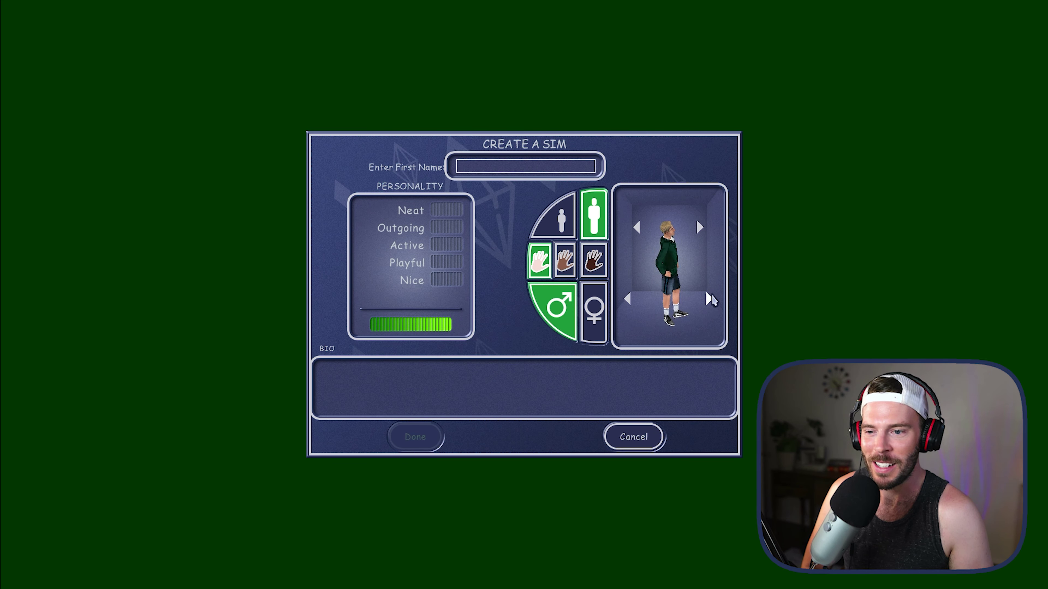
{"action": "left_click", "coordinate": [712, 295]}
{"action": "left_click", "coordinate": [711, 295]}
{"action": "left_click", "coordinate": [711, 295]}
{"action": "left_click", "coordinate": [711, 295]}
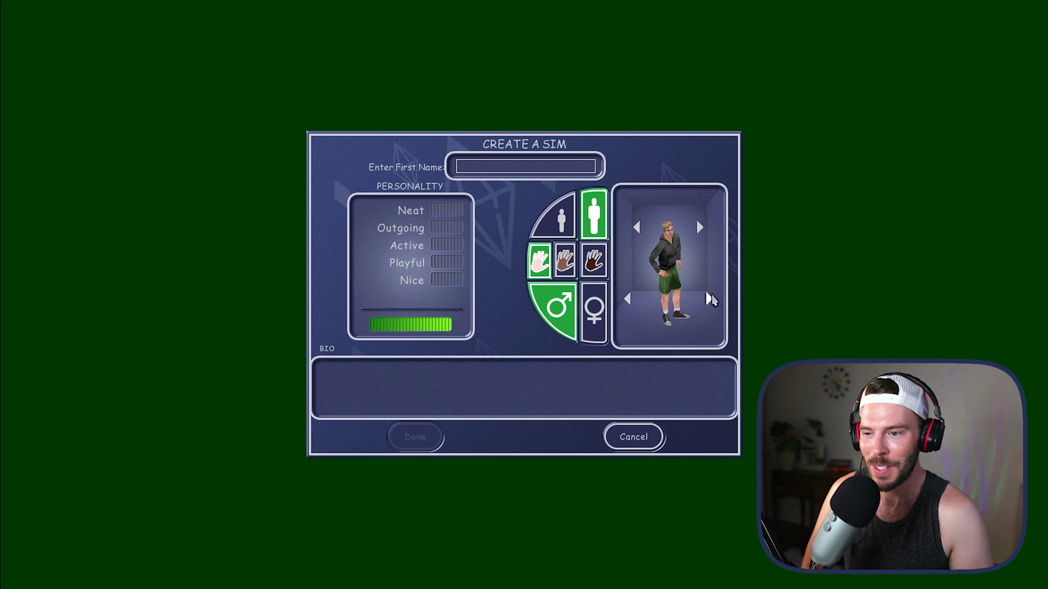
{"action": "left_click", "coordinate": [713, 294]}
Try dark and medium skin tones and child age, settling on a medium-skinned adult with the previous outfit
{"action": "left_click", "coordinate": [565, 260]}
{"action": "left_click", "coordinate": [594, 260]}
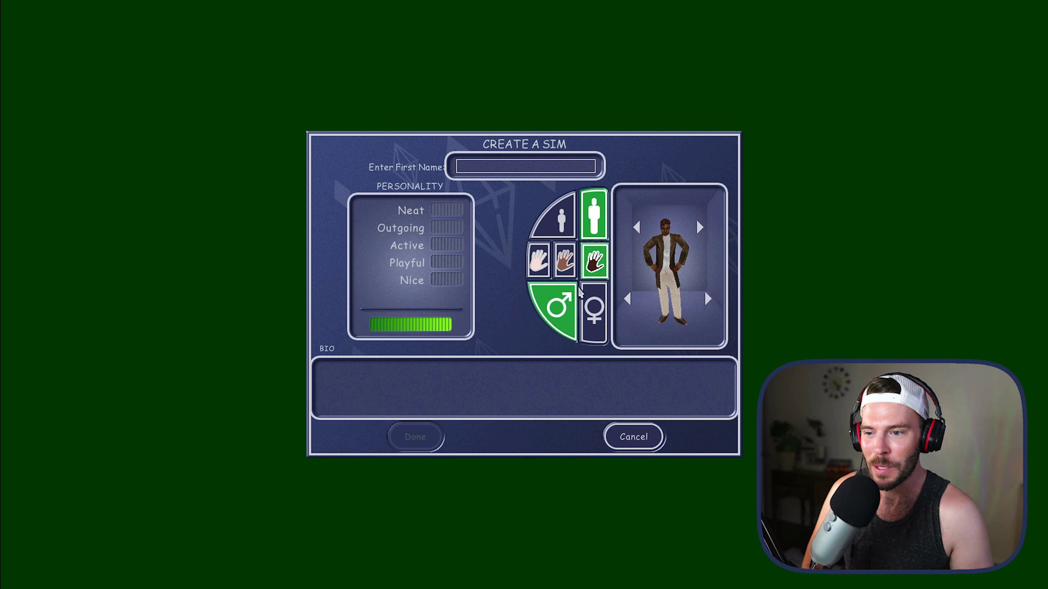
{"action": "left_click", "coordinate": [565, 260]}
{"action": "left_click", "coordinate": [561, 217]}
{"action": "left_click", "coordinate": [594, 214]}
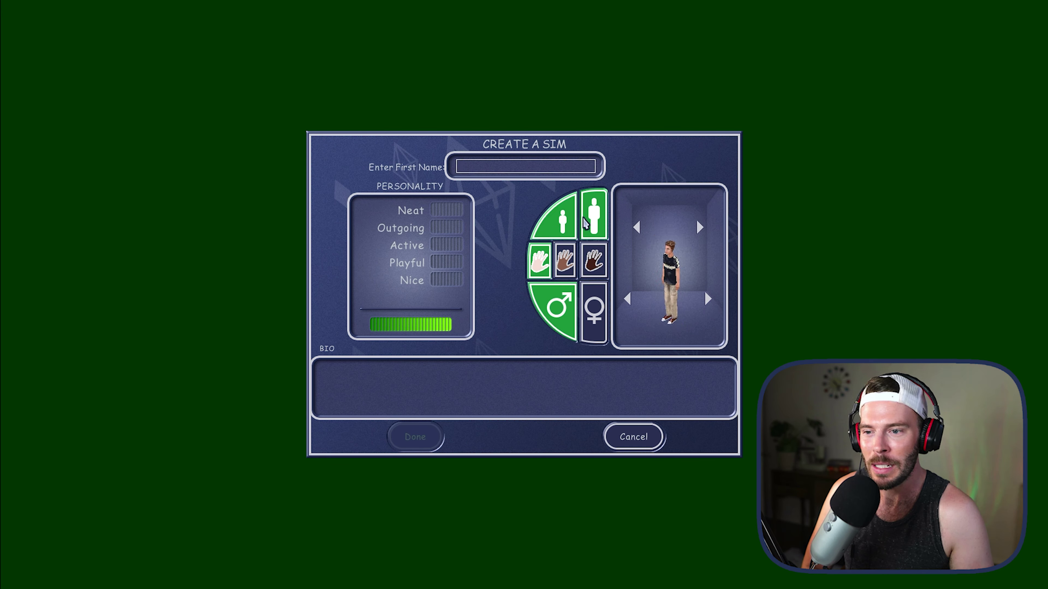
{"action": "left_click", "coordinate": [567, 262]}
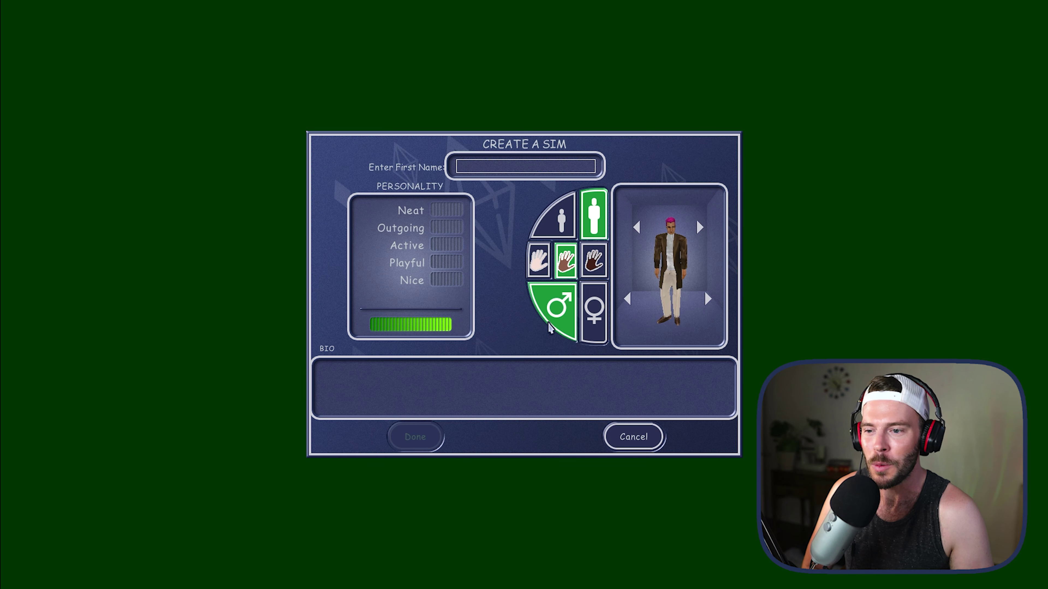
{"action": "left_click", "coordinate": [628, 299]}
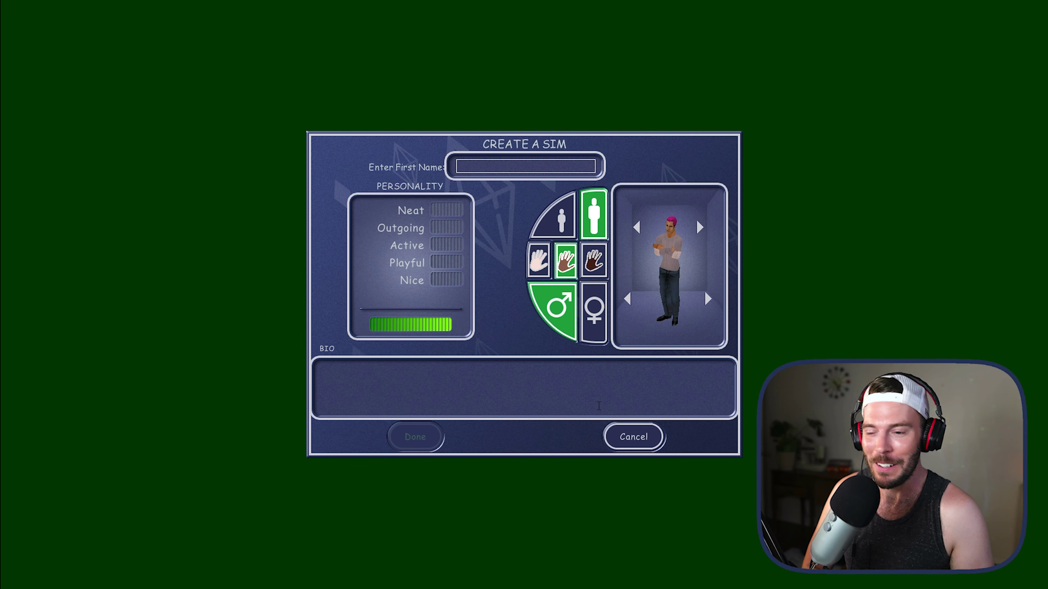
Cancel Create a Sim, Create a Family and Select a Family to return to the neighborhood
{"action": "left_click", "coordinate": [661, 440]}
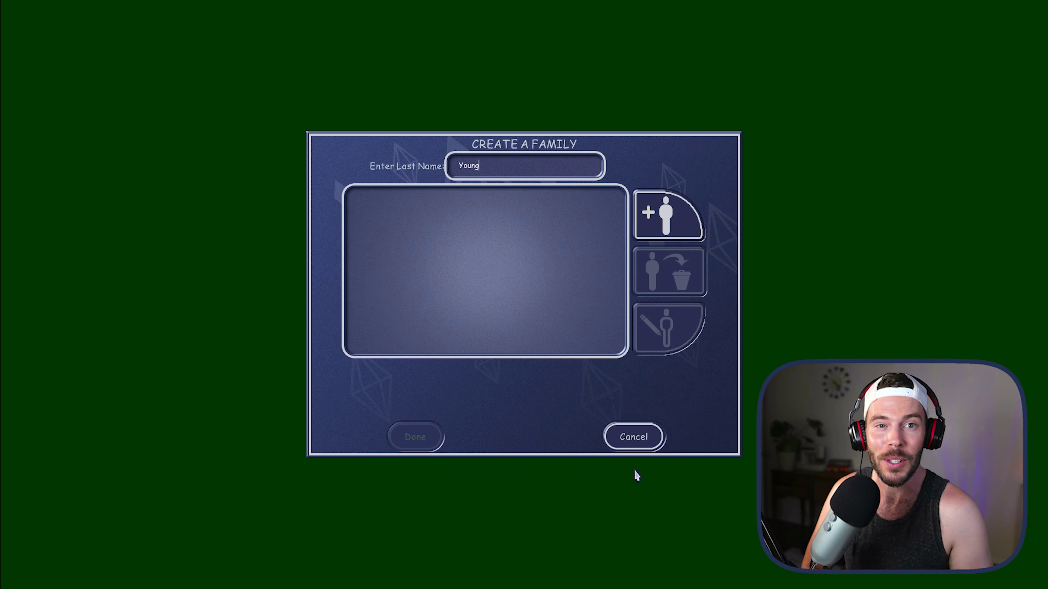
{"action": "left_click", "coordinate": [634, 436]}
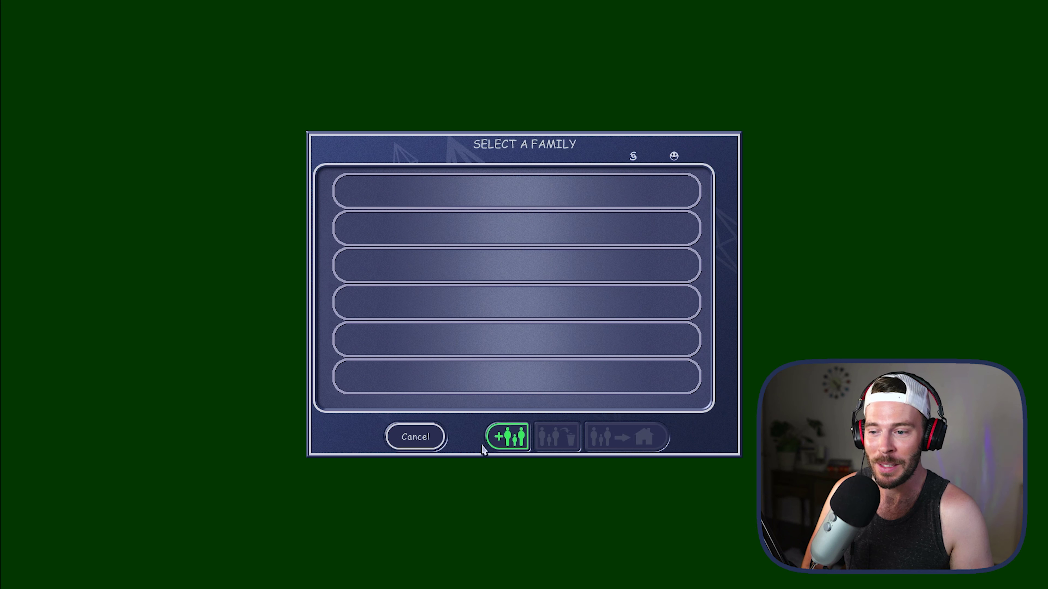
{"action": "left_click", "coordinate": [416, 439]}
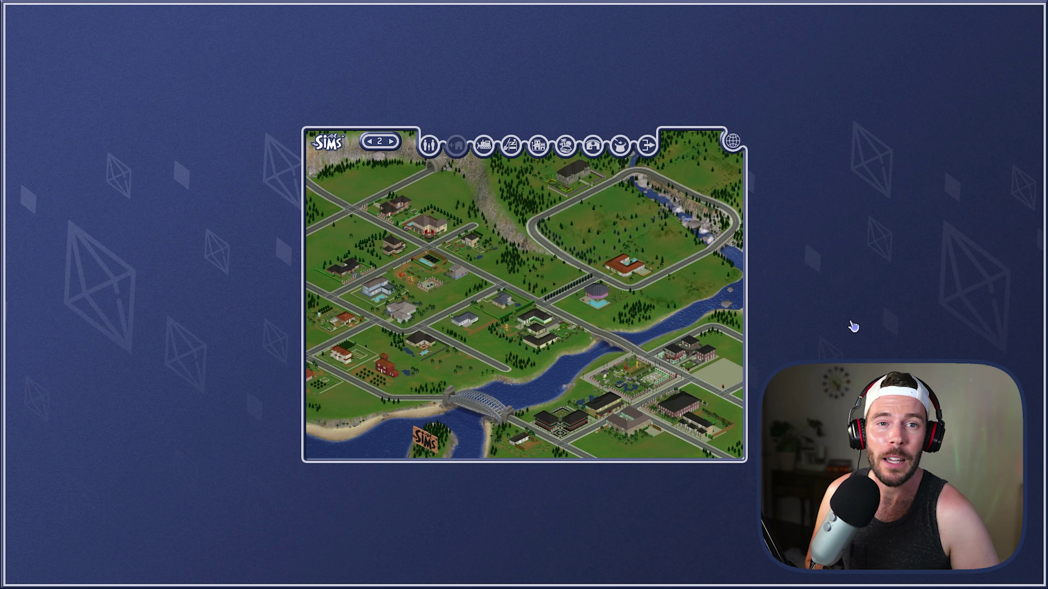